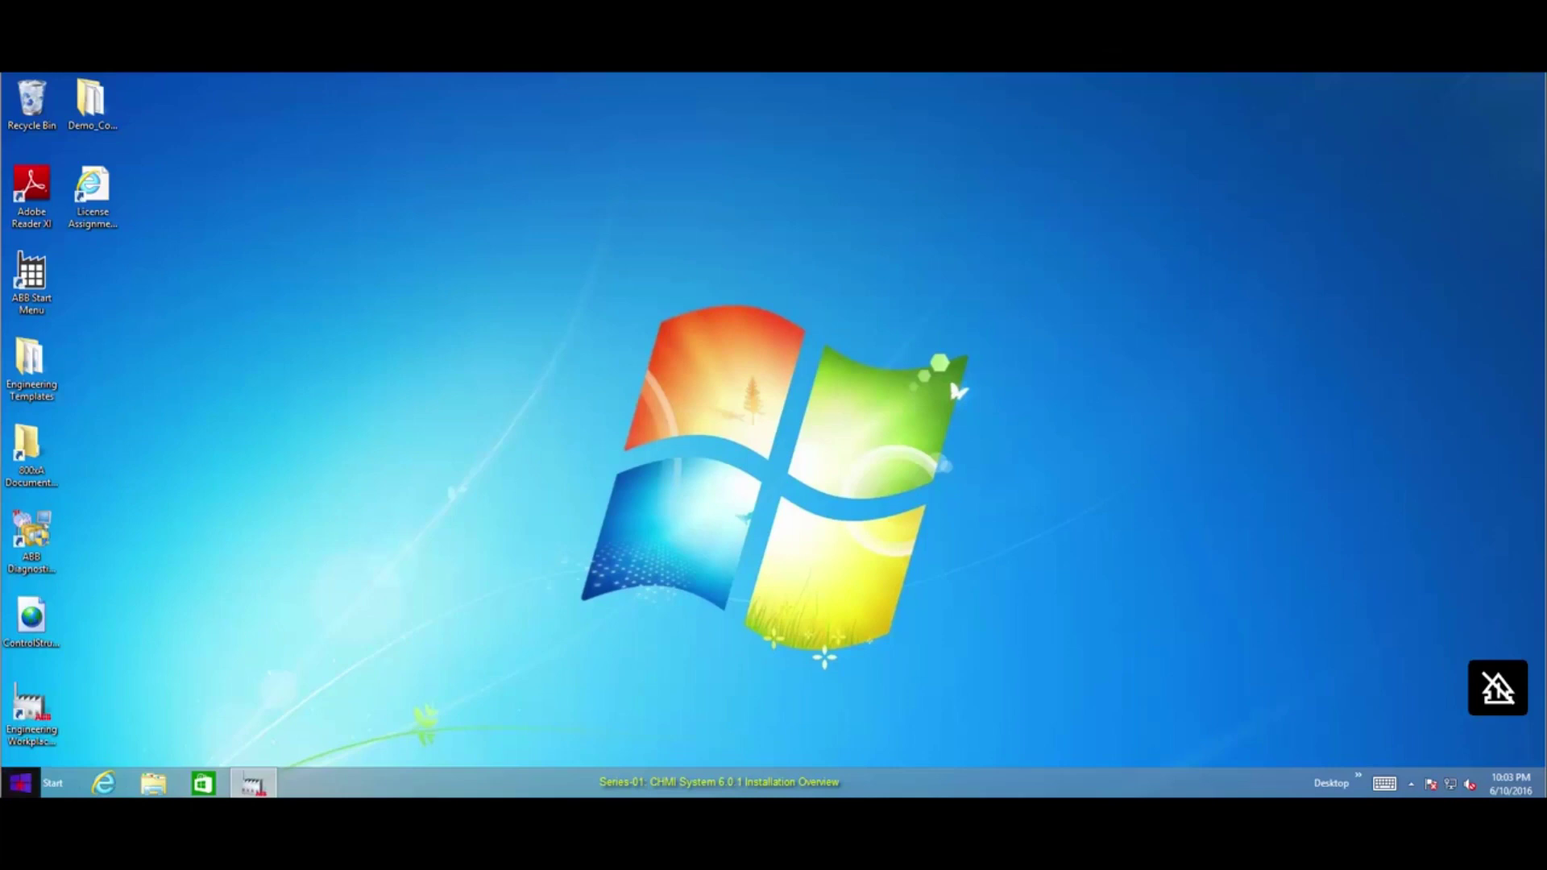
# View the computer's system properties from This PC in the Start menu
pyautogui.press('super')
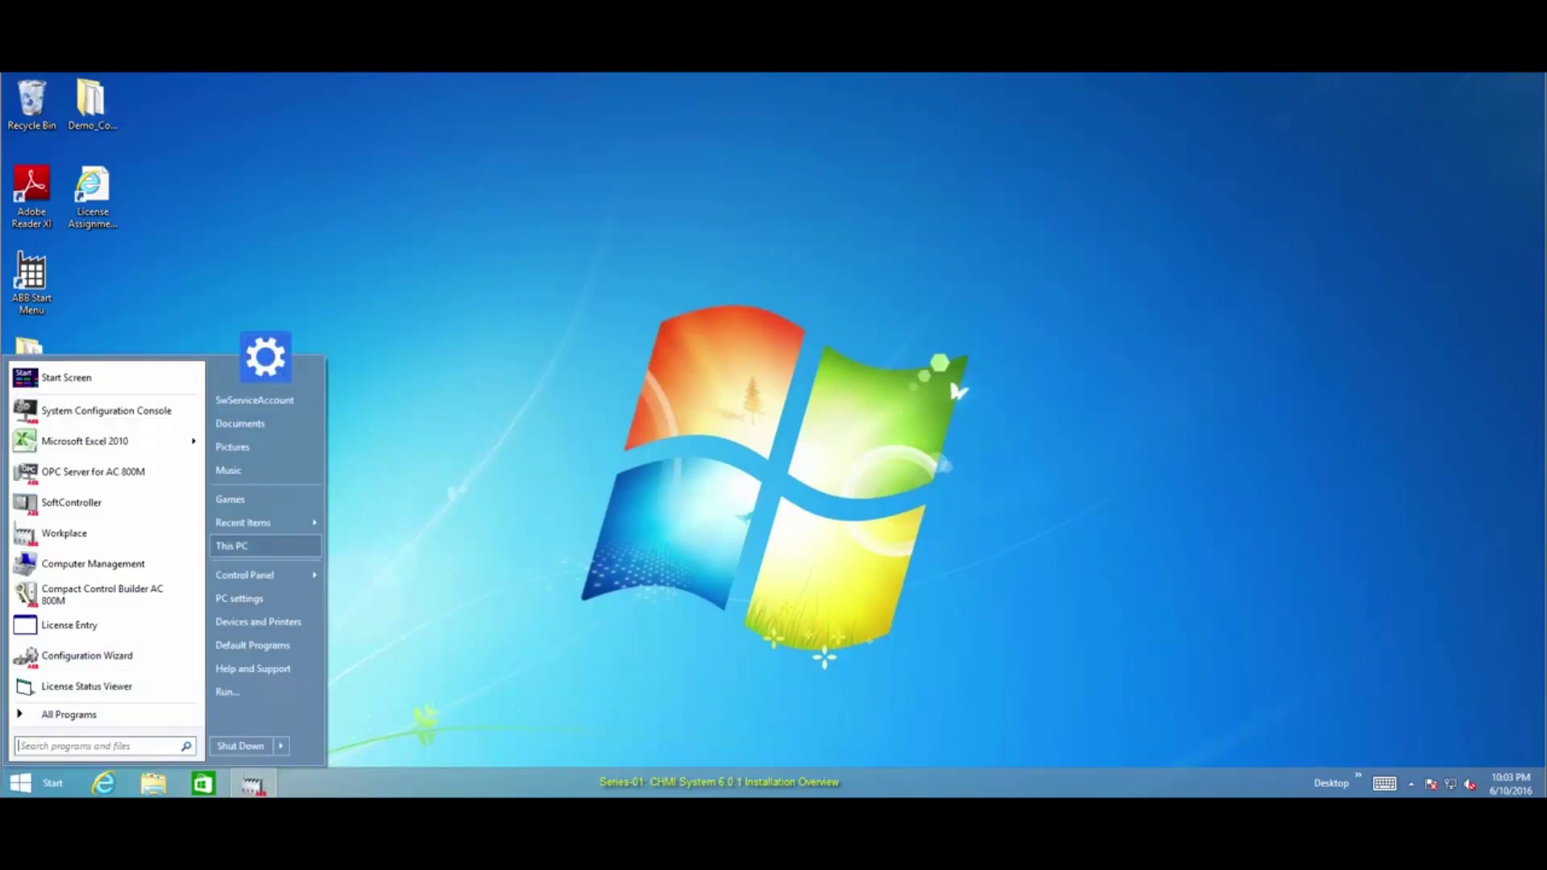
pyautogui.rightClick(240, 546)
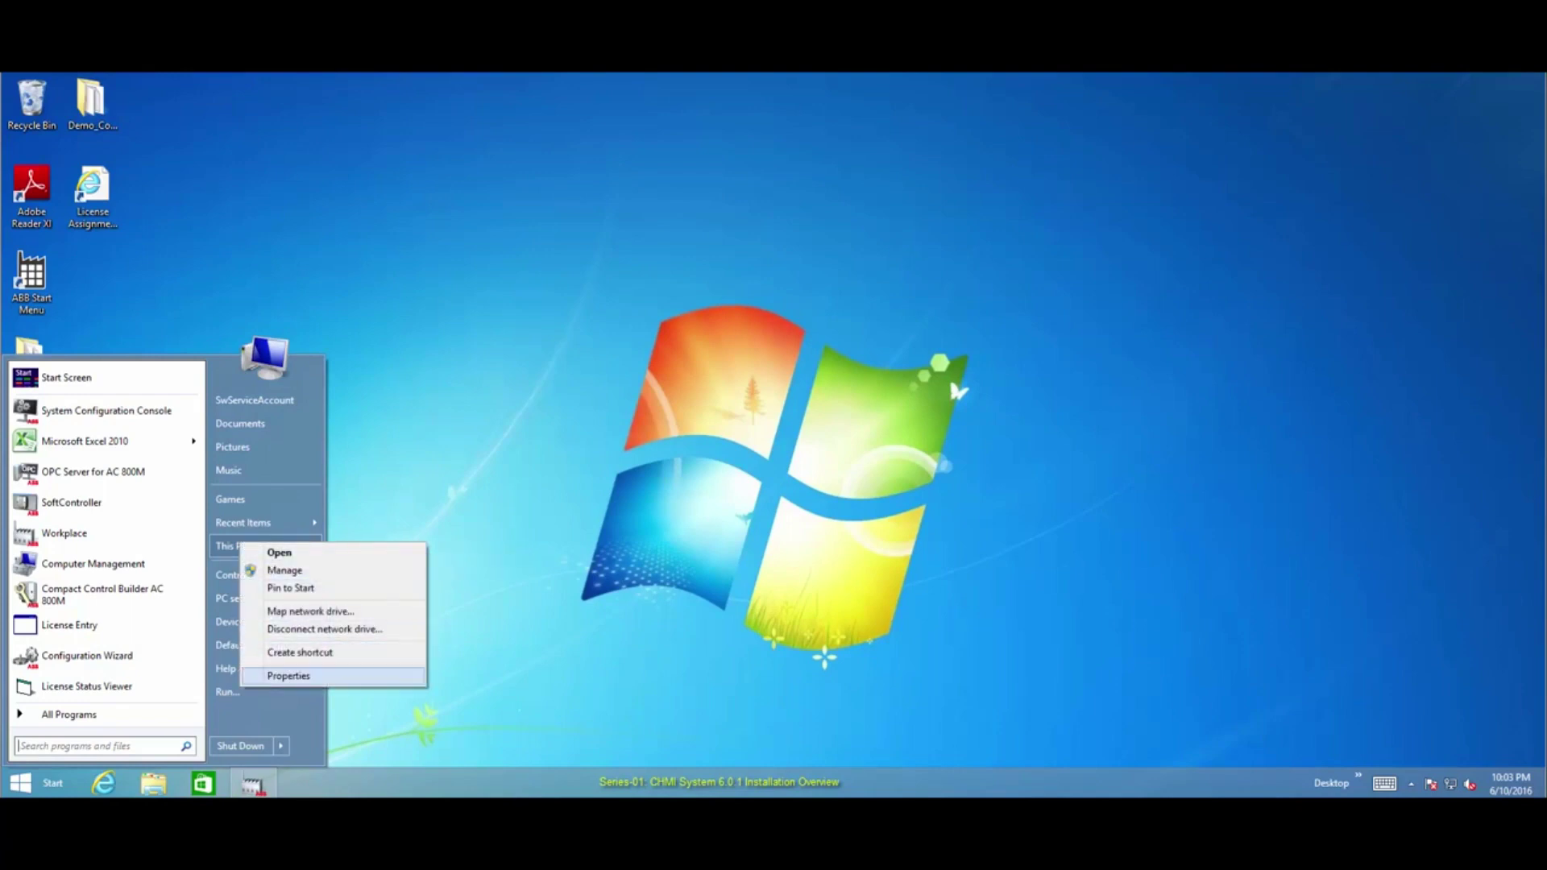
pyautogui.click(300, 676)
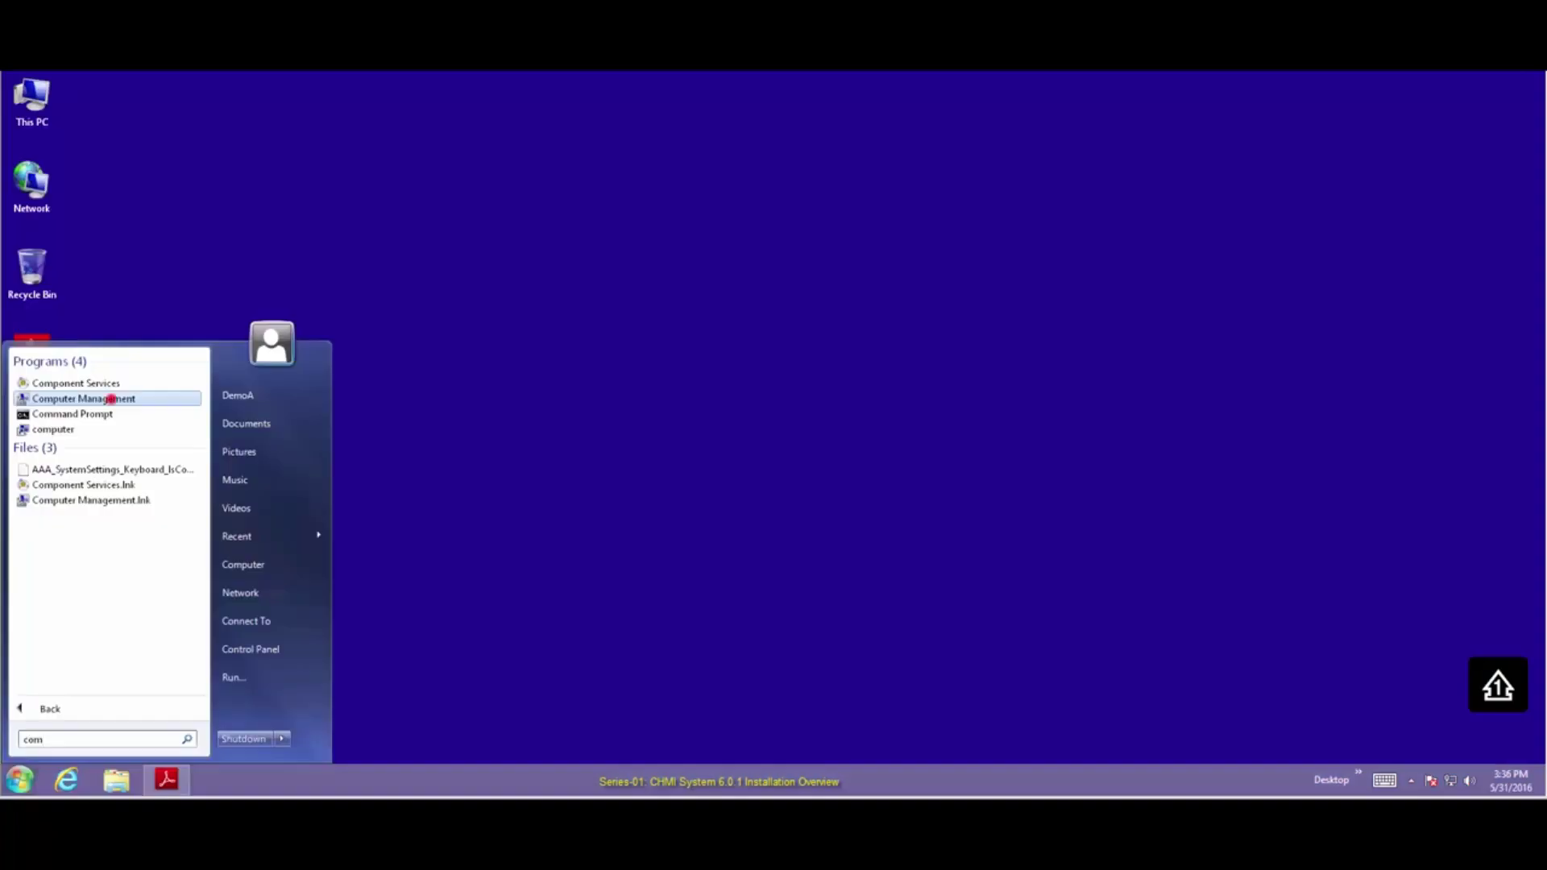
# Launch Computer Management and list the users under Local Users and Groups
pyautogui.click(110, 400)
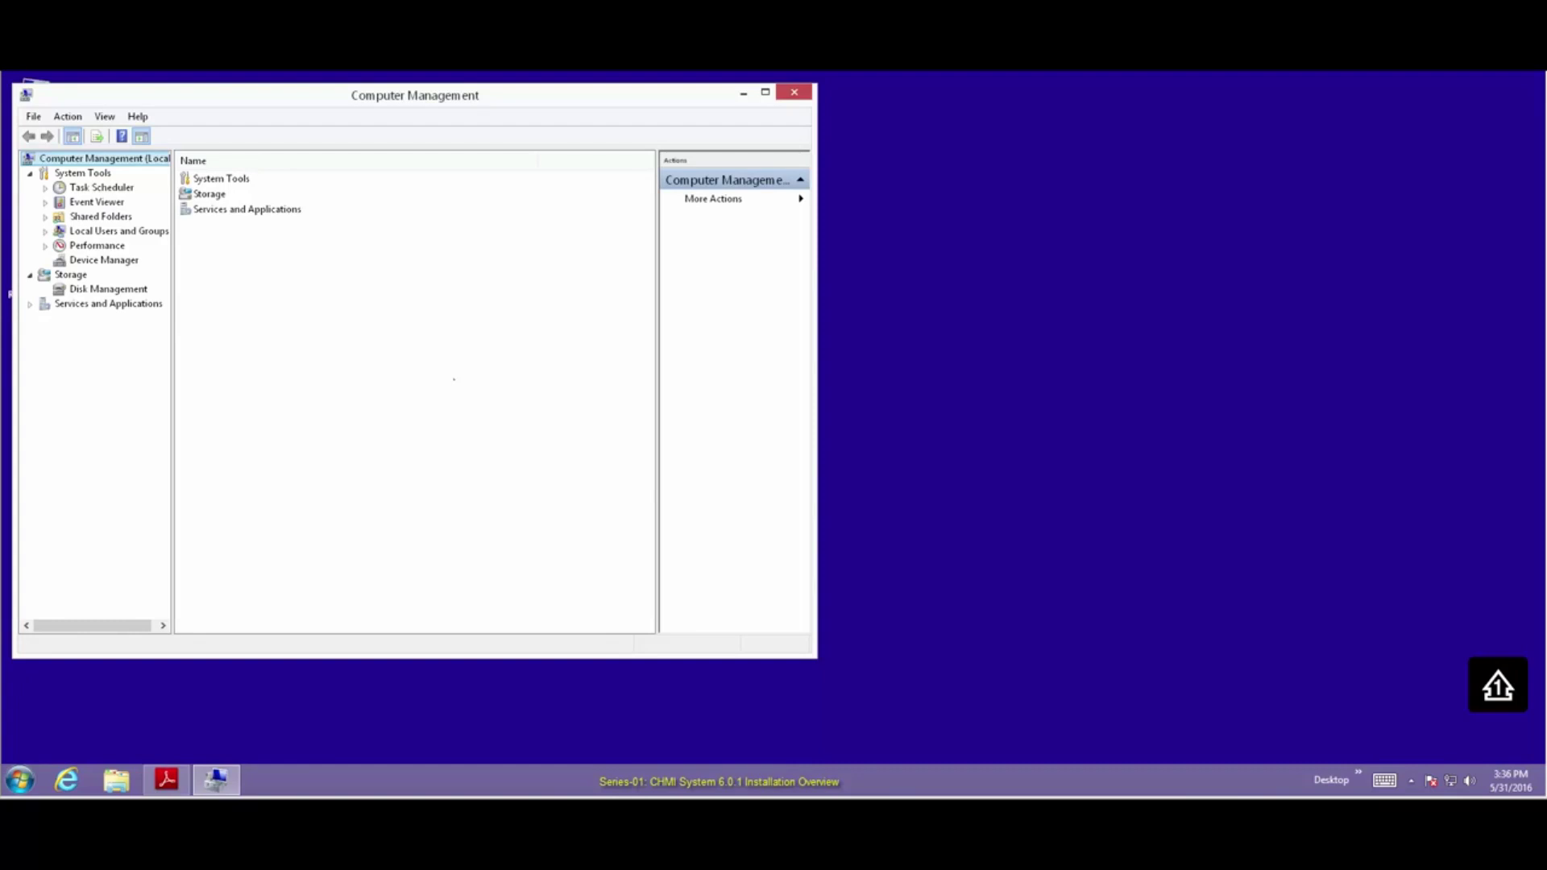
pyautogui.click(44, 231)
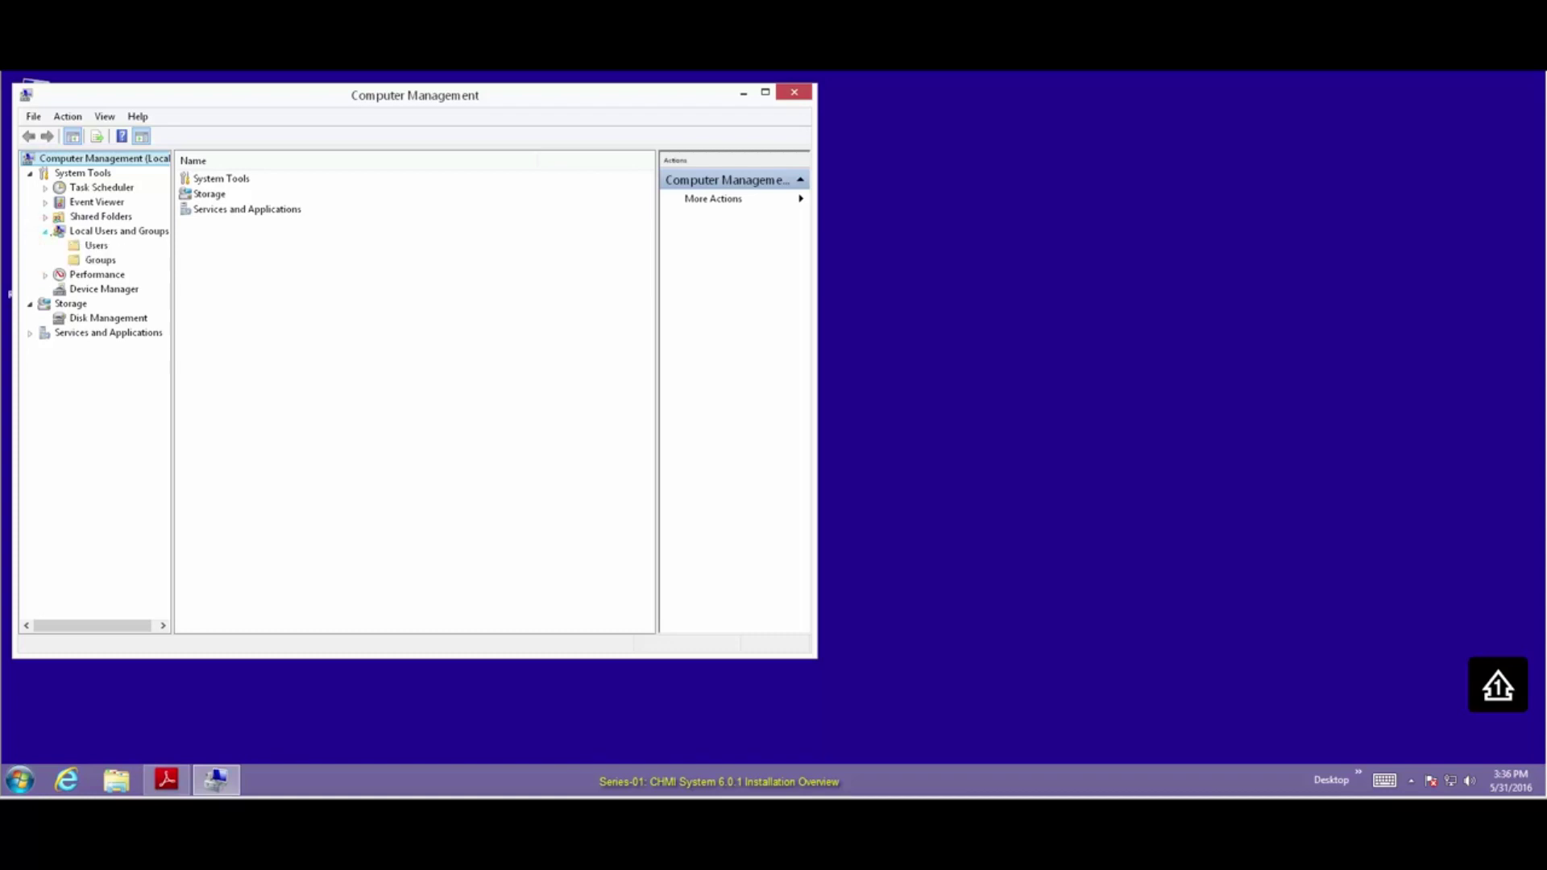
pyautogui.click(96, 245)
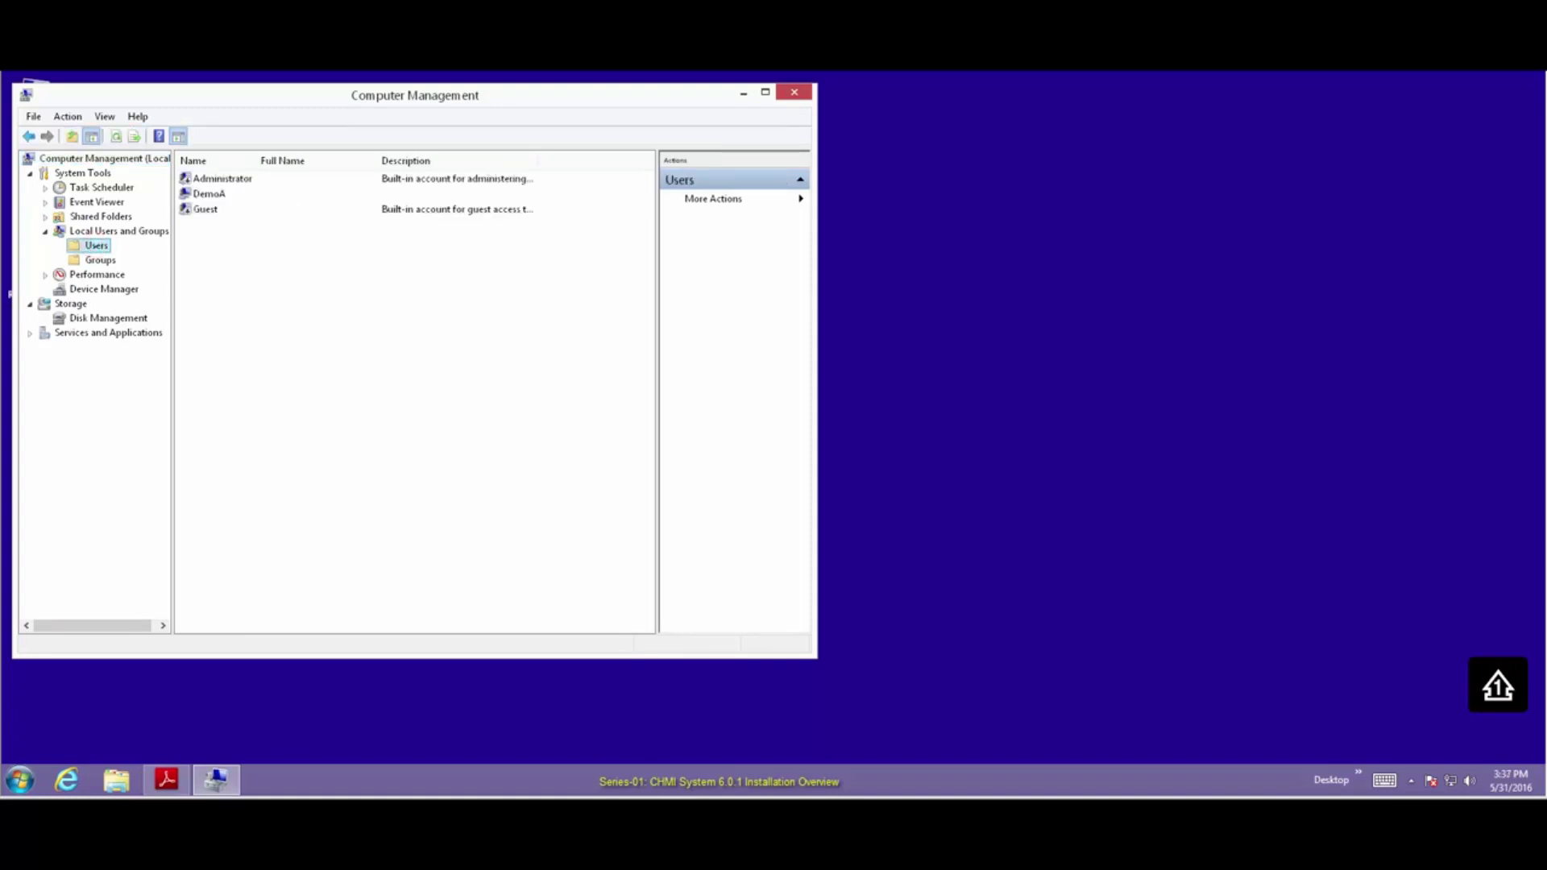
# Create local user SwServiceAccount with full name swServiceAccount, then show the Groups list
pyautogui.click(69, 116)
pyautogui.click(85, 134)
pyautogui.write('SwS')
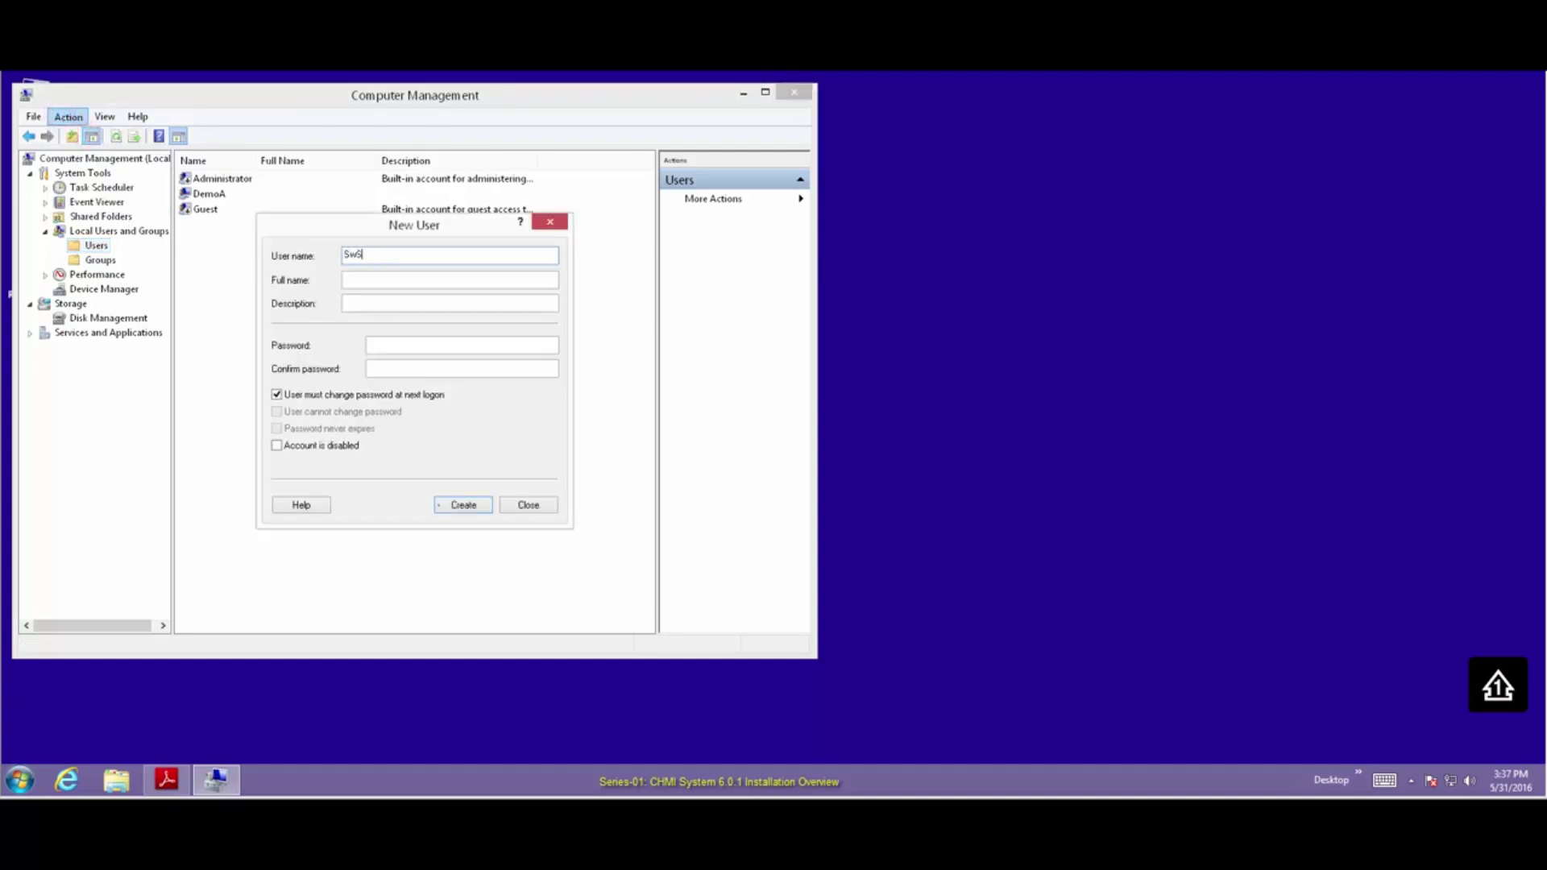
pyautogui.write('erviceAccount')
pyautogui.click(428, 279)
pyautogui.write('swServiceAccount')
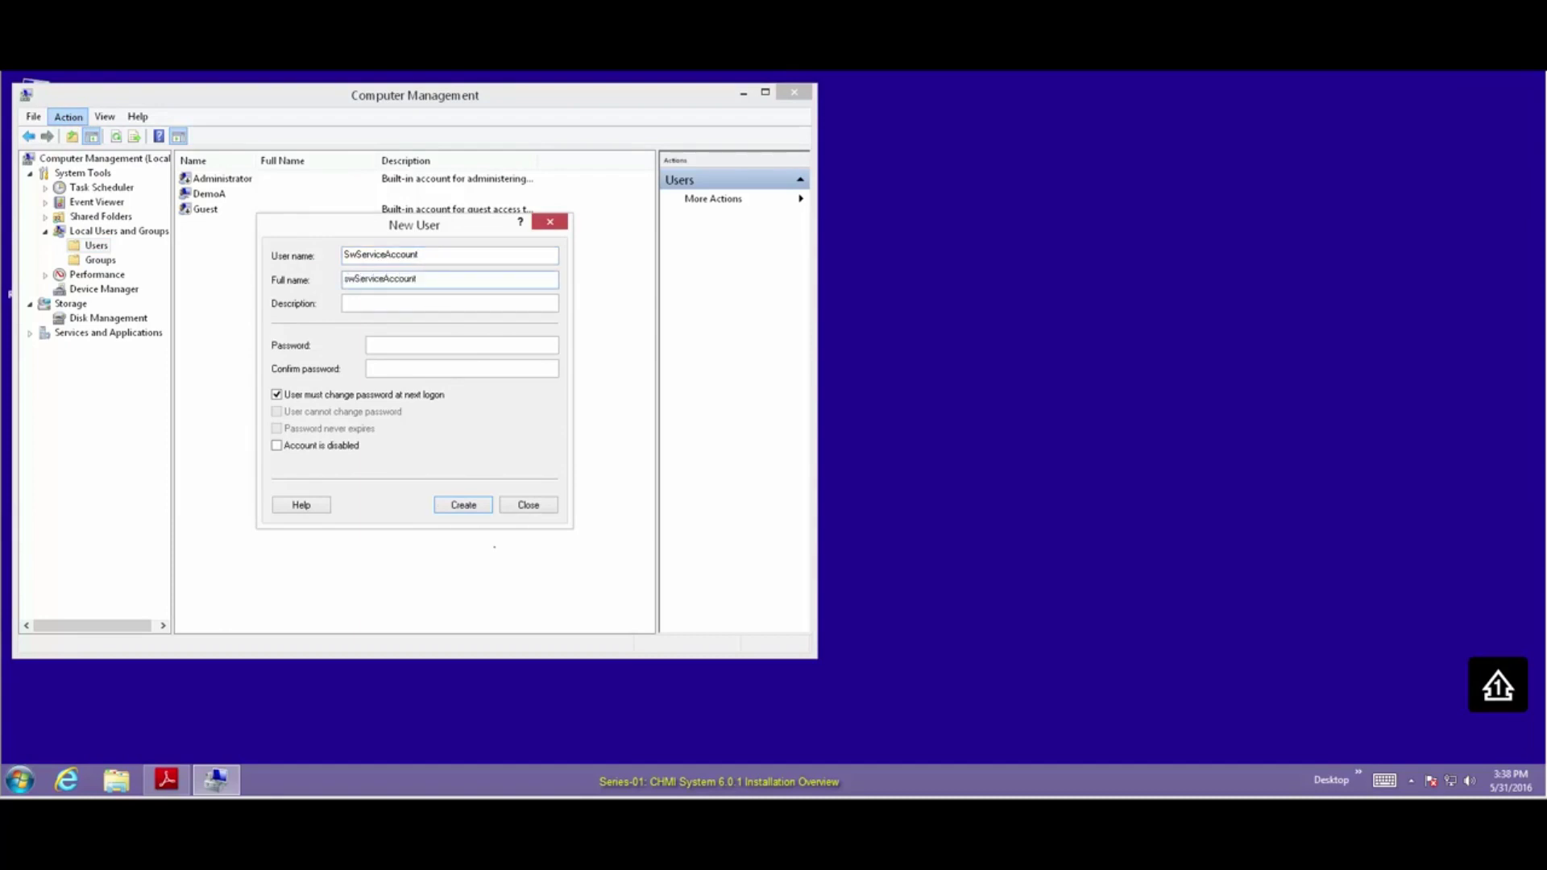
pyautogui.click(461, 505)
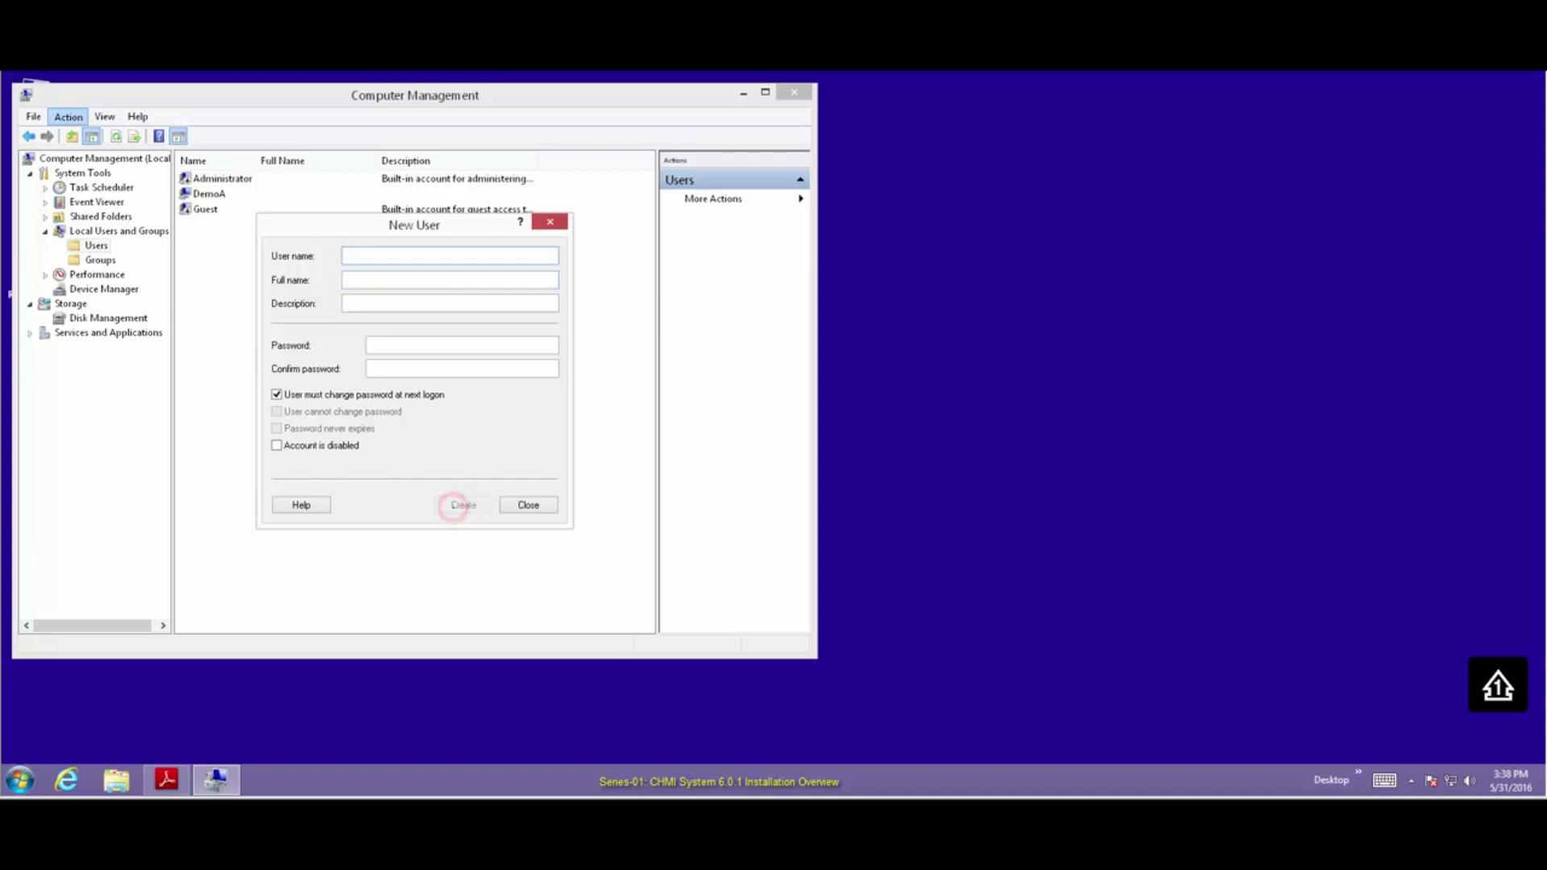
pyautogui.click(542, 503)
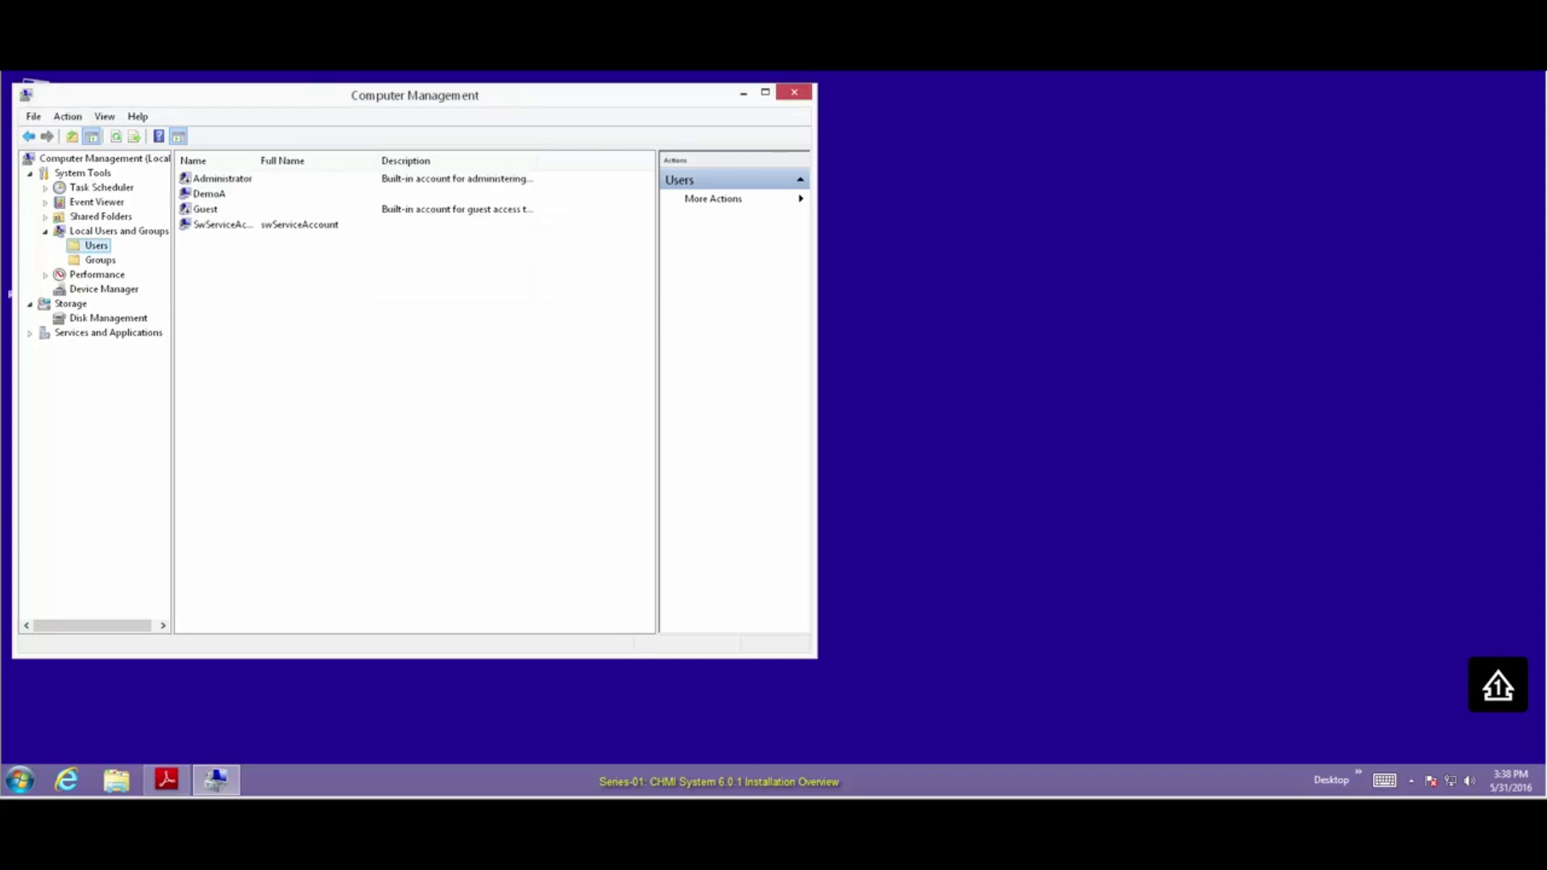
pyautogui.click(100, 260)
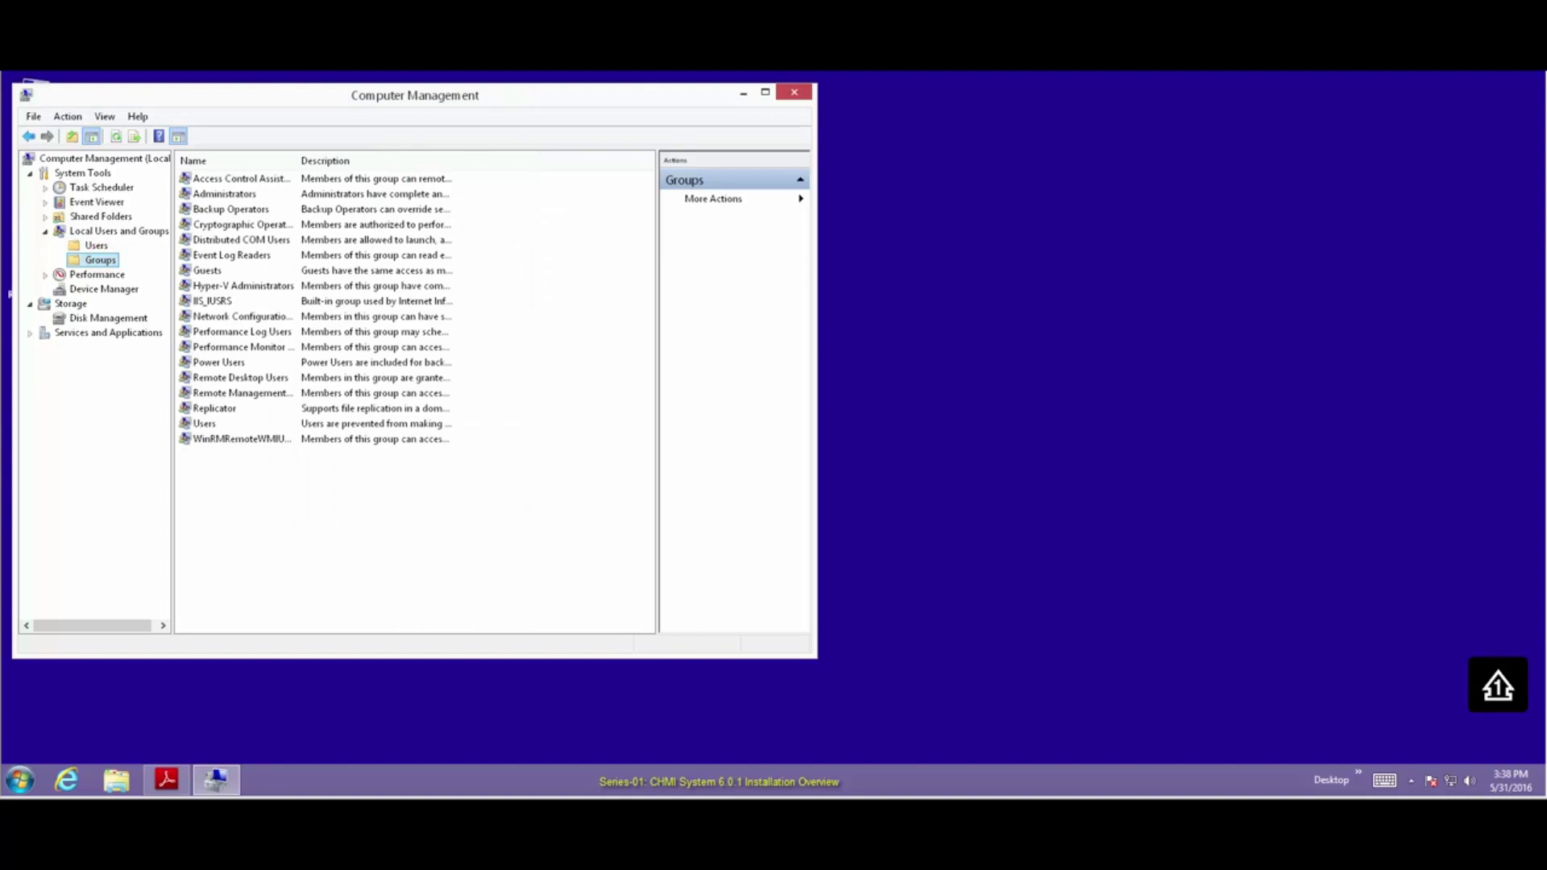
# Create the local group IndustrialITAdmin, using its name as the description
pyautogui.click(67, 116)
pyautogui.click(104, 134)
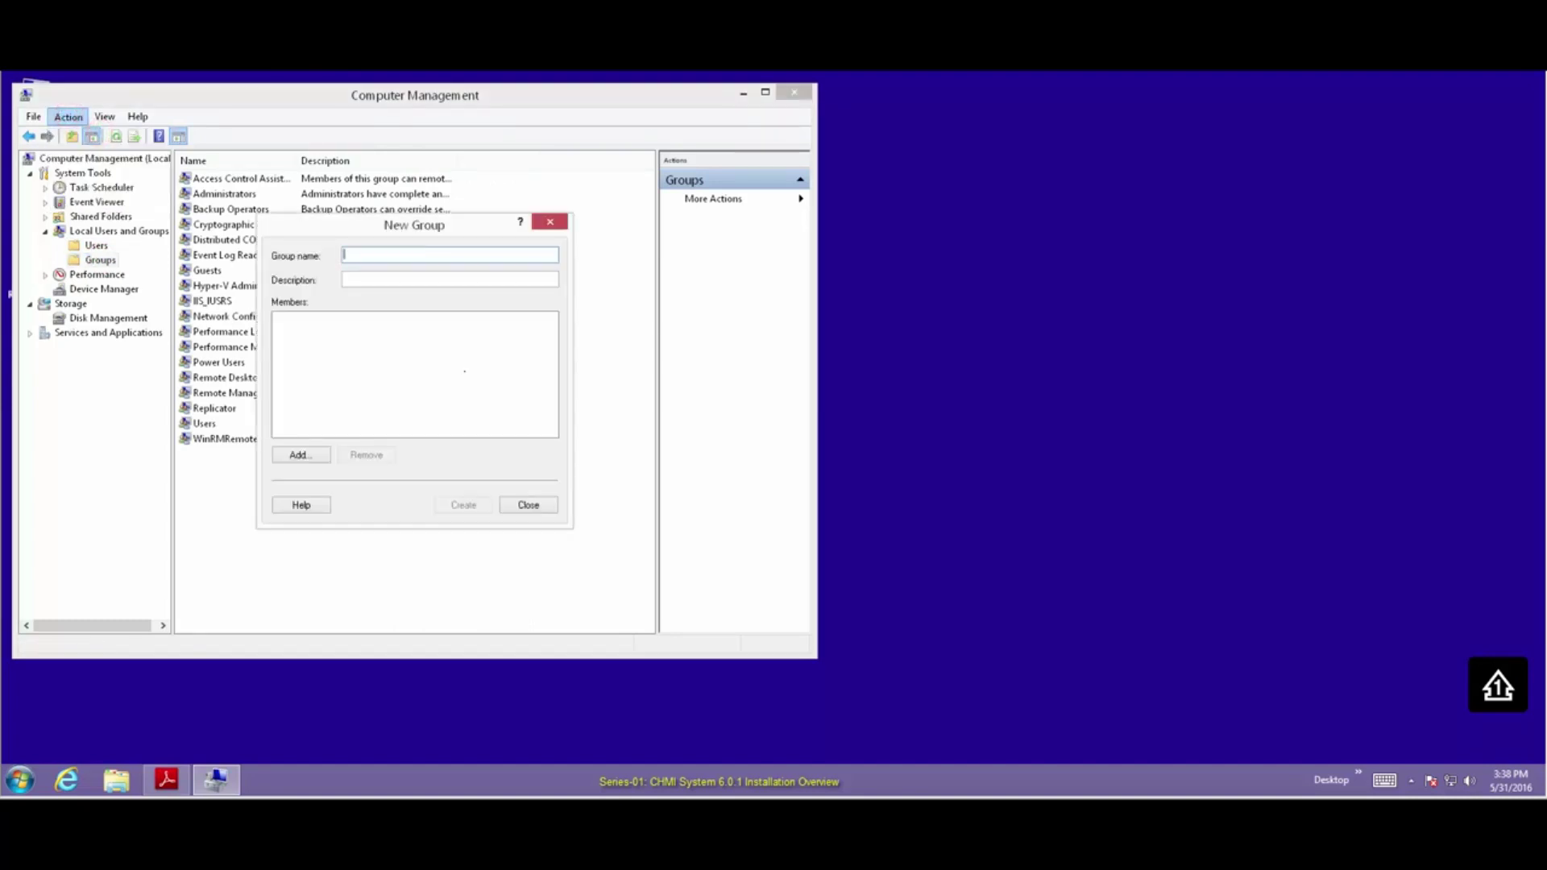
pyautogui.write('I')
pyautogui.write('T')
pyautogui.write('IndustrialIT')
pyautogui.write('Admin')
pyautogui.doubleClick(421, 254)
pyautogui.hotkey('ctrl', 'c')
pyautogui.click(371, 278)
pyautogui.hotkey('ctrl', 'v')
pyautogui.click(465, 505)
# Create the local group IndustrialITUser, using its name as the description
pyautogui.write('IndustrialITUser')
pyautogui.doubleClick(414, 254)
pyautogui.click(363, 278)
pyautogui.hotkey('ctrl', 'v')
pyautogui.click(462, 505)
pyautogui.click(542, 504)
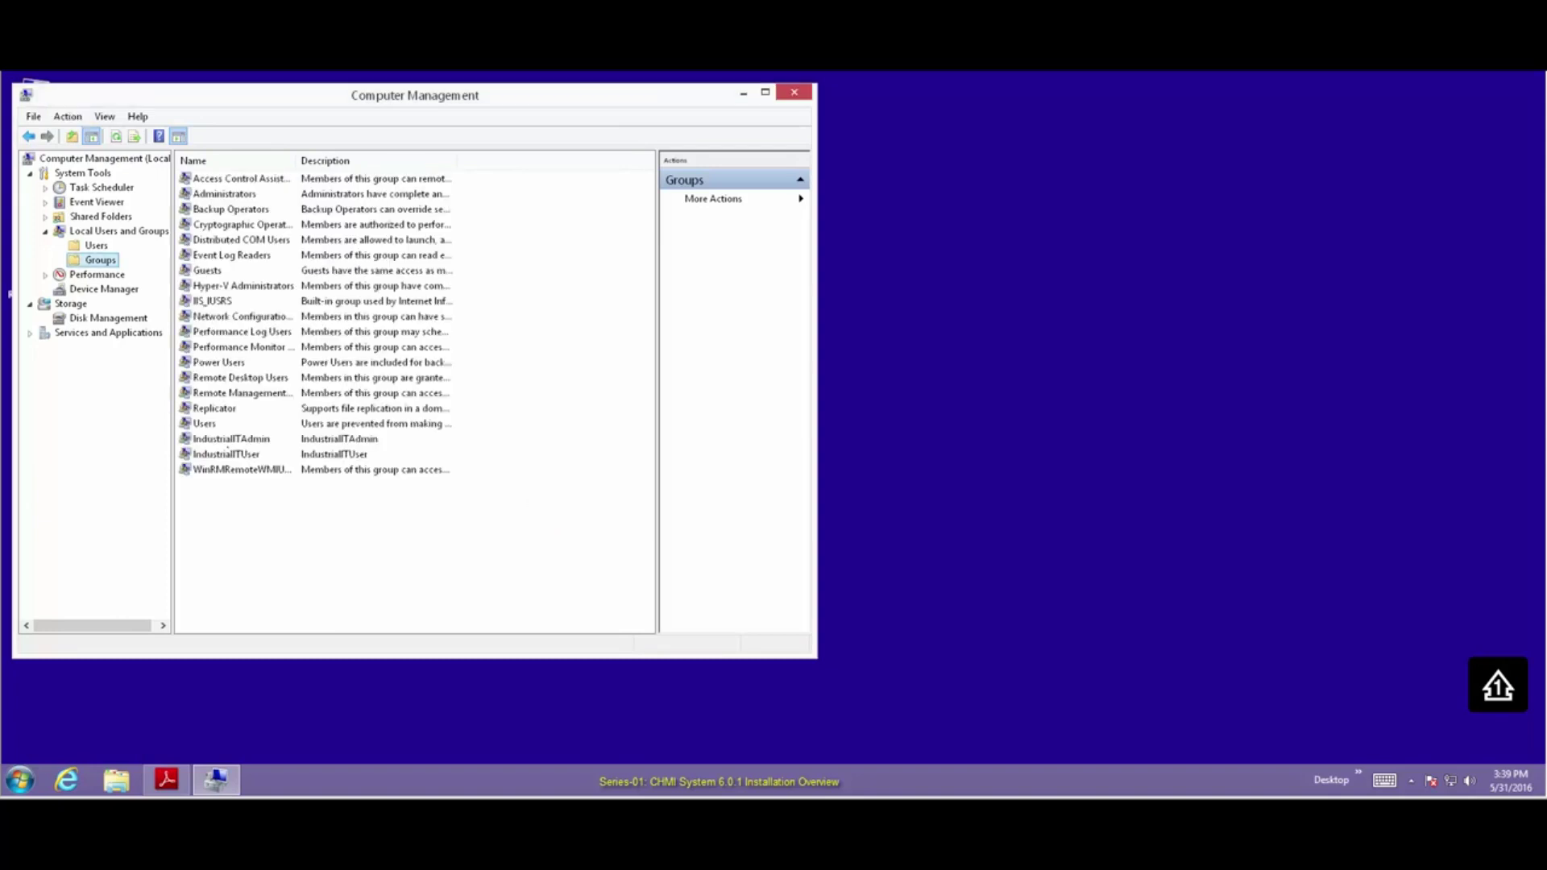
# Add SwServiceAccount as a member of the Administrators group
pyautogui.doubleClick(235, 193)
pyautogui.click(300, 500)
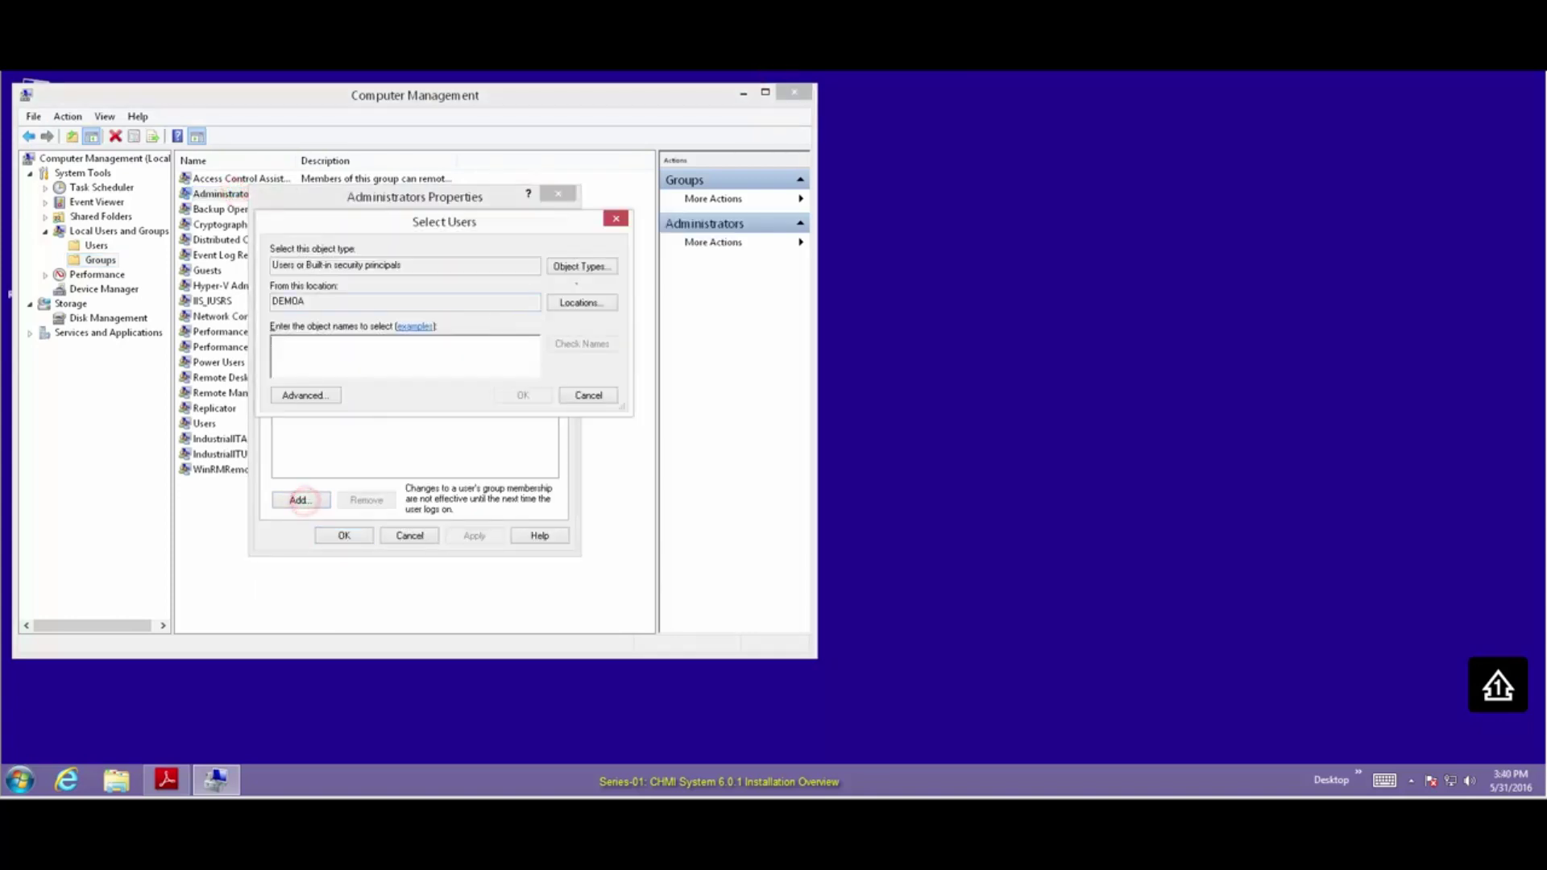
pyautogui.click(306, 395)
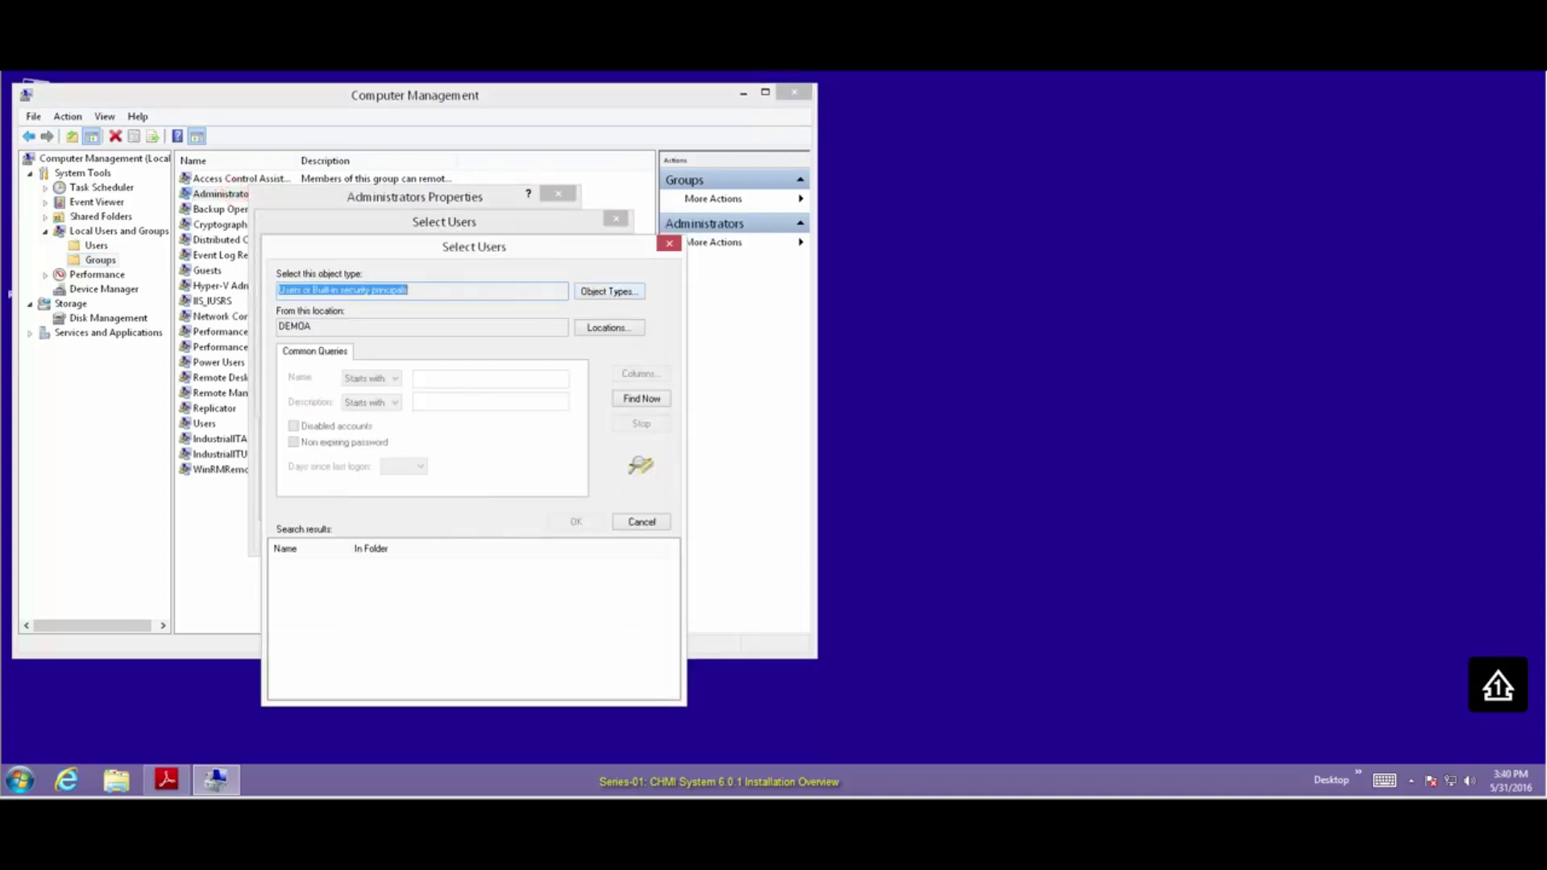
pyautogui.click(649, 398)
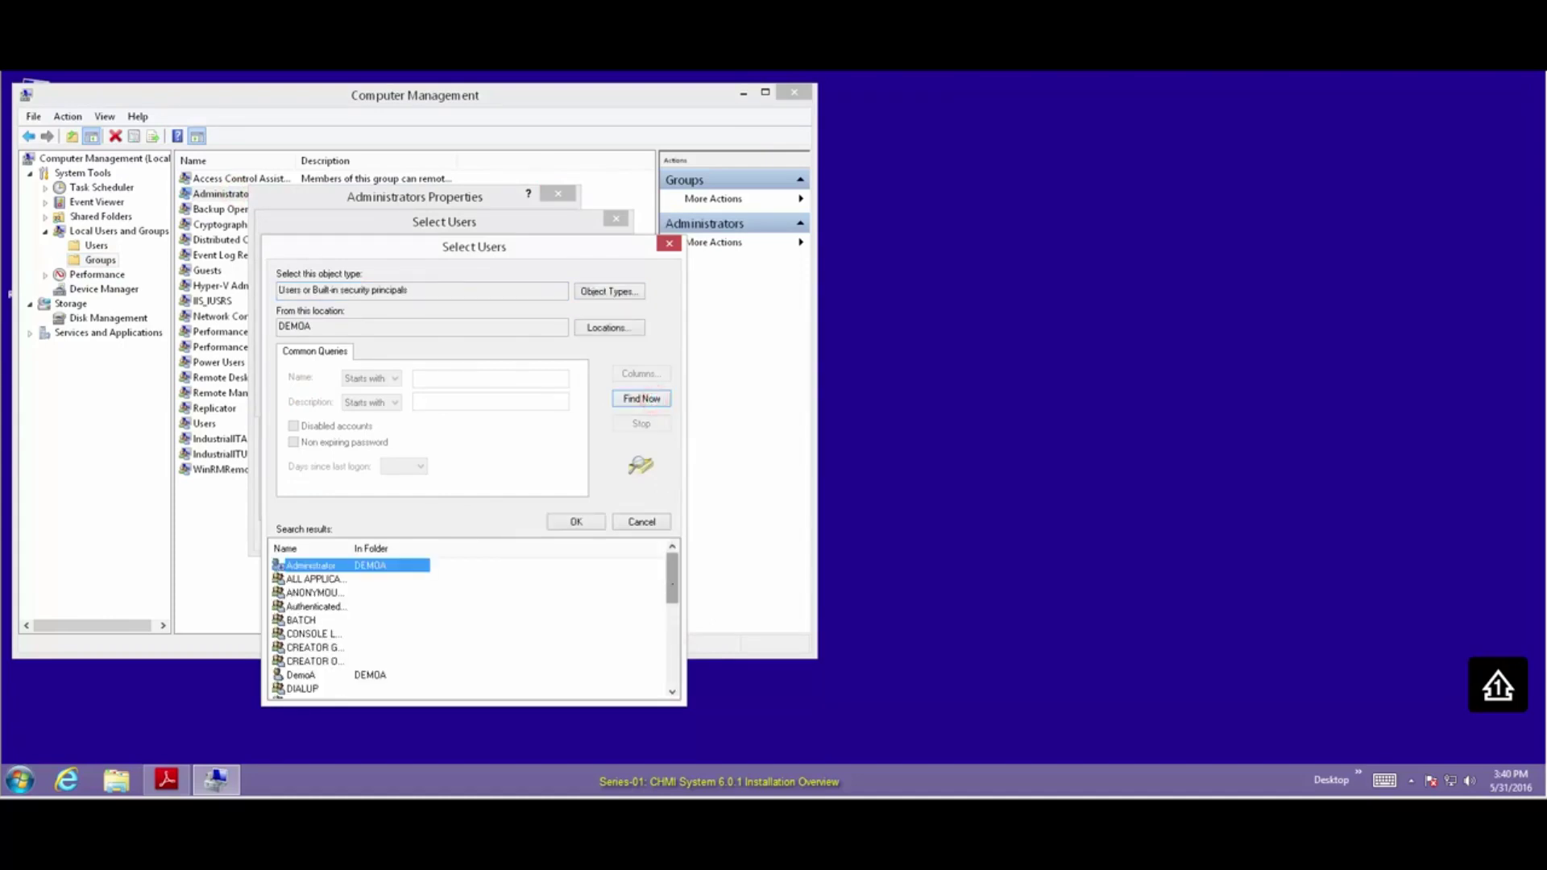
pyautogui.click(674, 649)
pyautogui.doubleClick(359, 646)
pyautogui.click(523, 395)
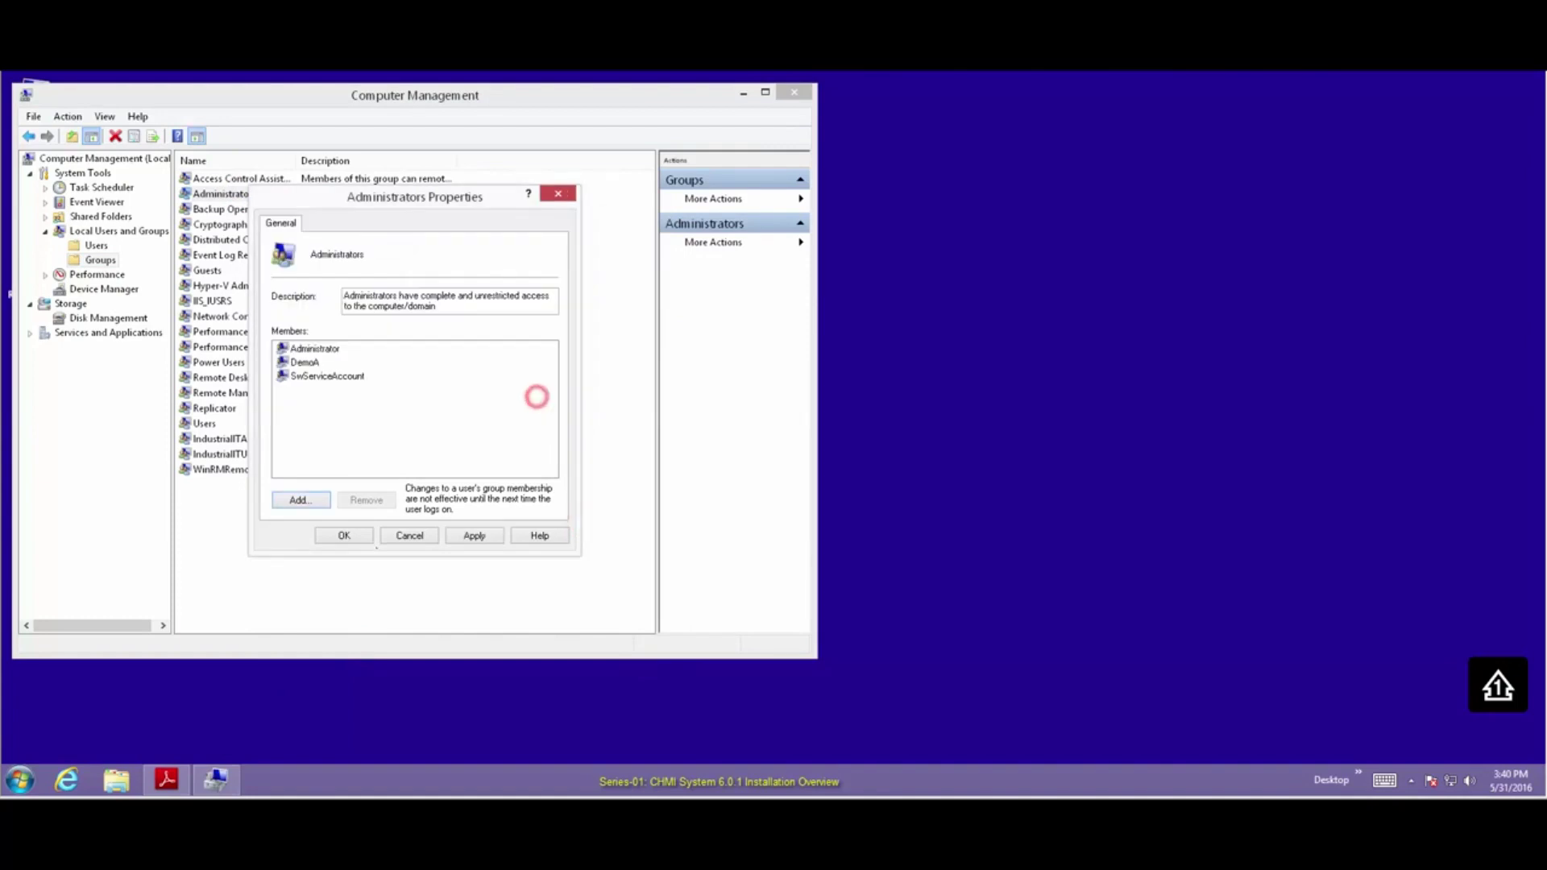
pyautogui.click(345, 535)
# Add SwServiceAccount as a member of the IndustrialITAdmin group
pyautogui.doubleClick(257, 440)
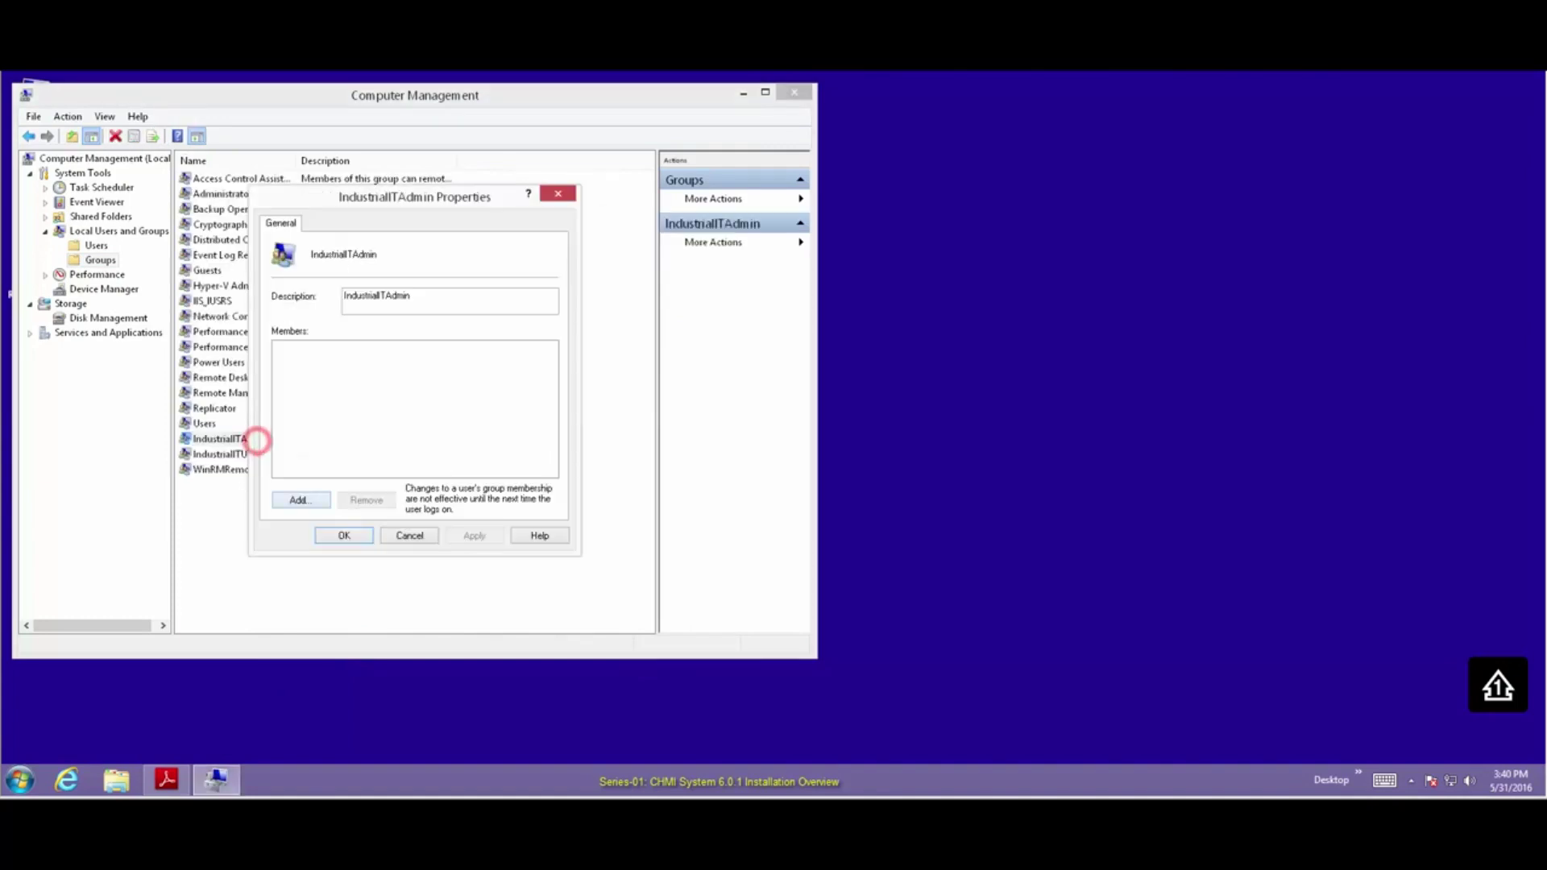
pyautogui.click(299, 499)
pyautogui.click(320, 395)
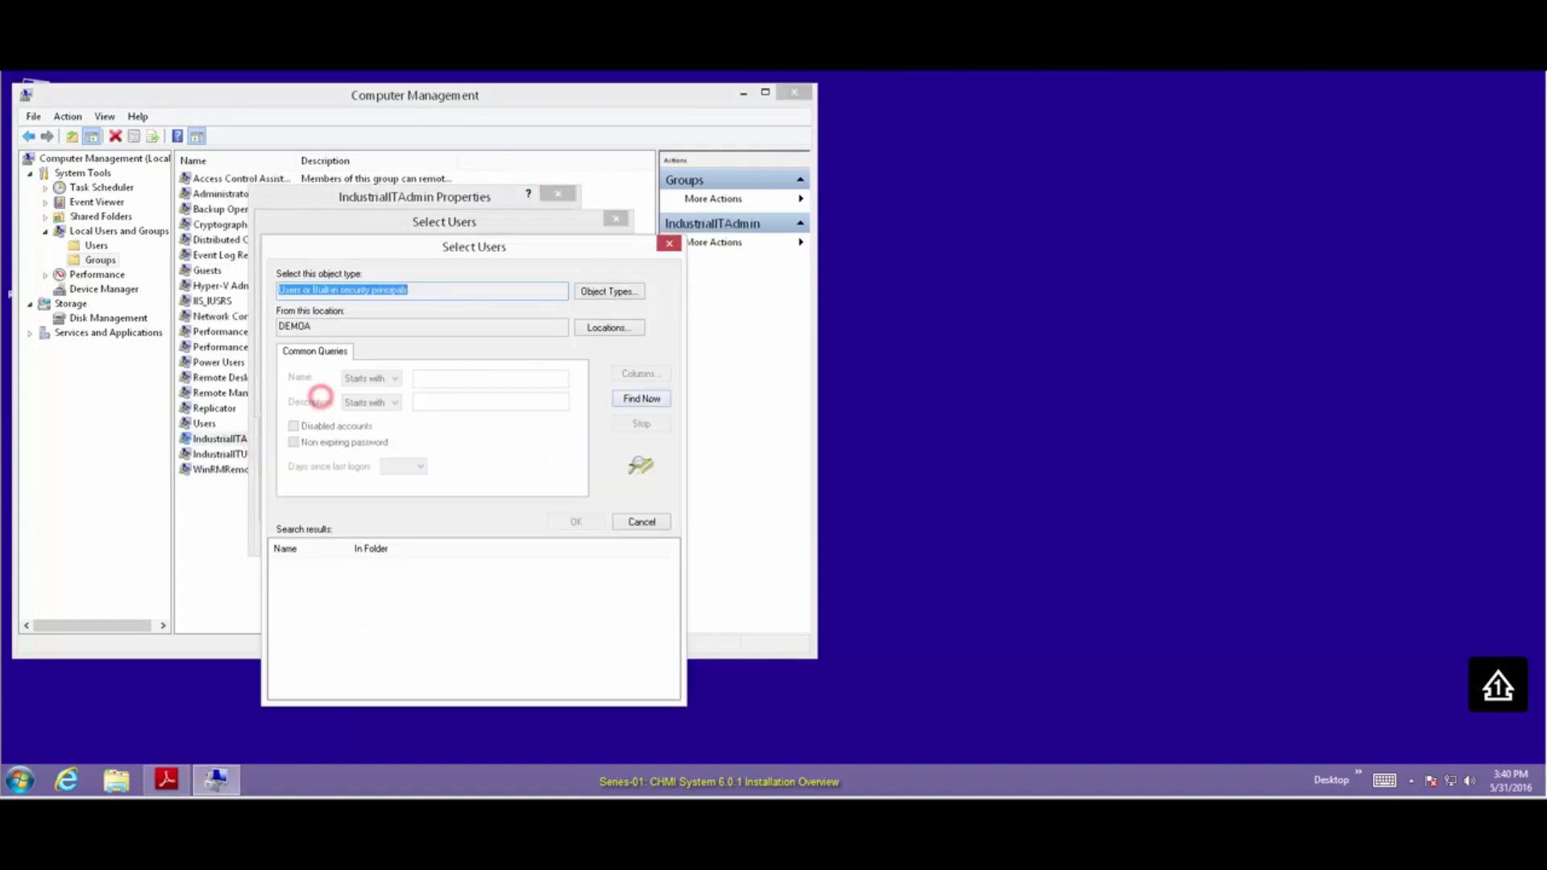
pyautogui.click(642, 399)
pyautogui.click(675, 594)
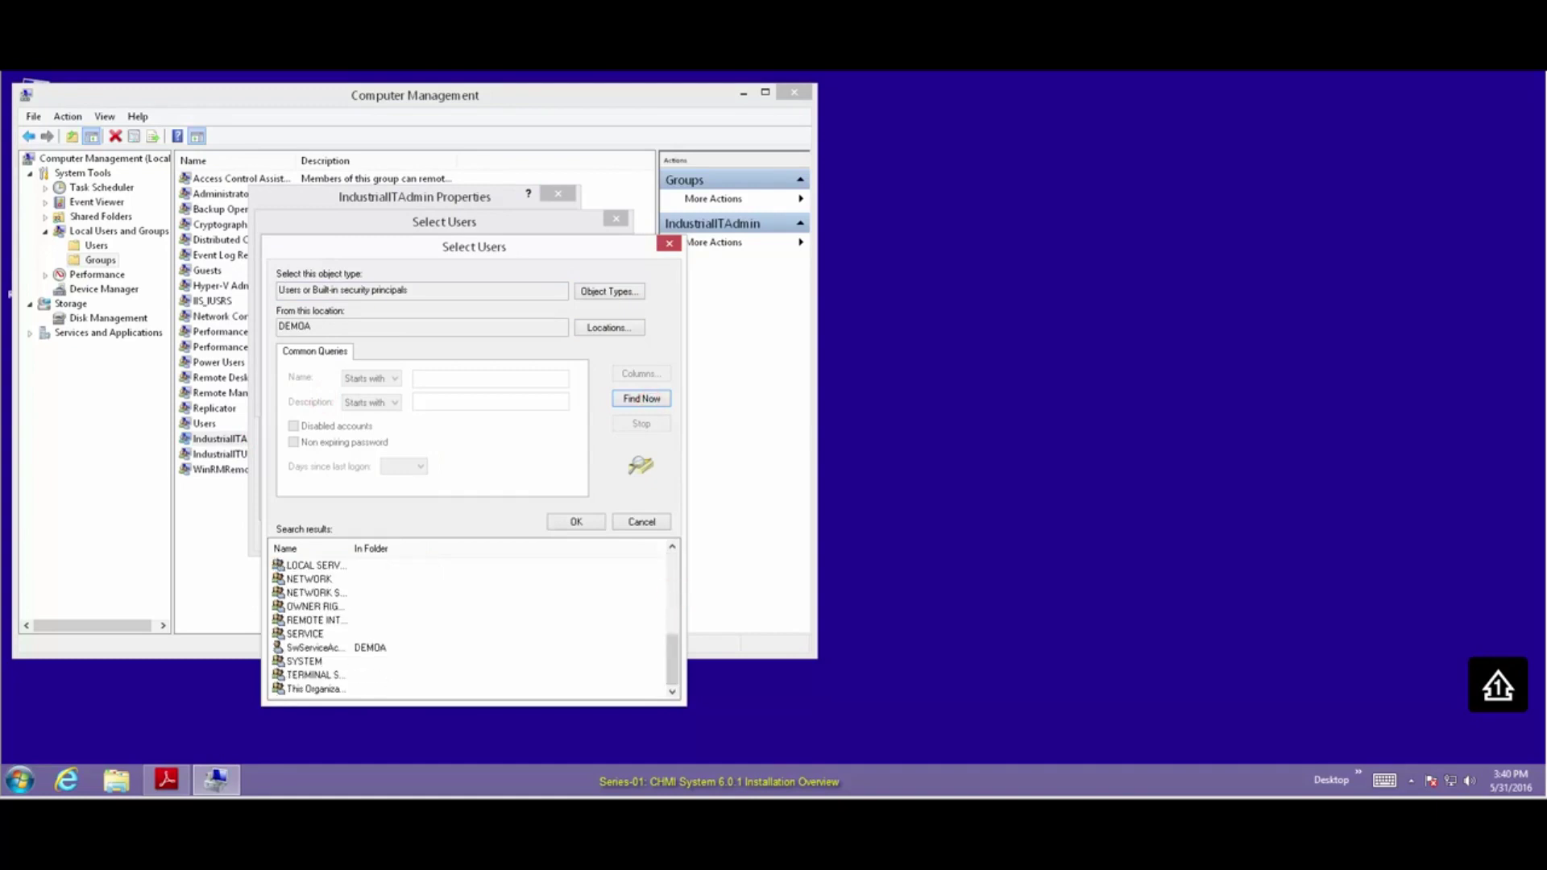
pyautogui.doubleClick(375, 647)
pyautogui.click(515, 391)
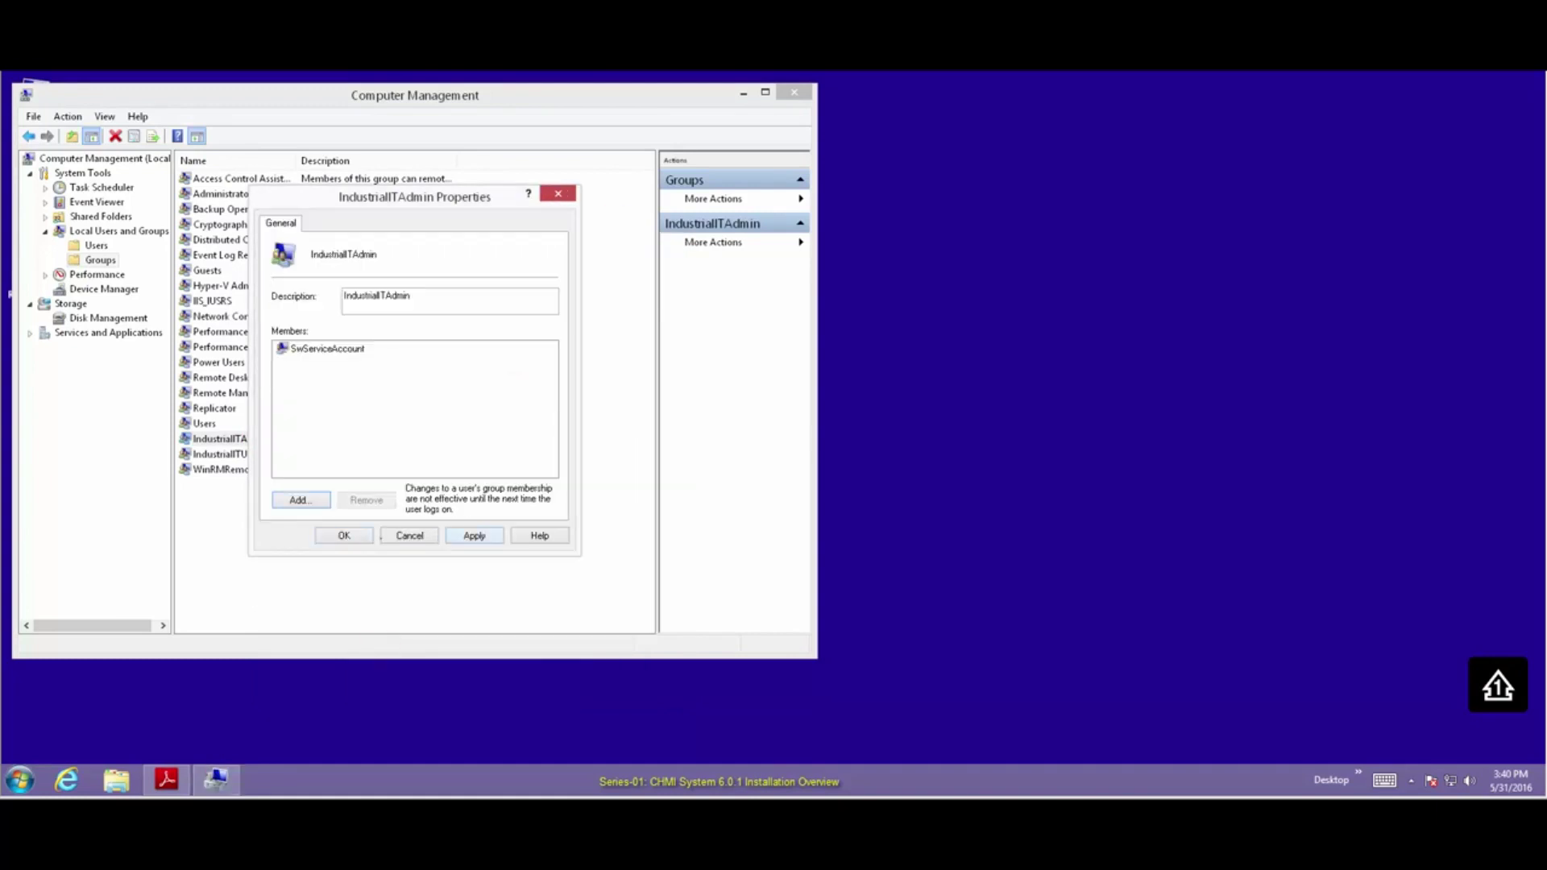
pyautogui.click(344, 536)
# Add SwServiceAccount as a member of the IndustrialITUser group
pyautogui.click(258, 453)
pyautogui.doubleClick(258, 453)
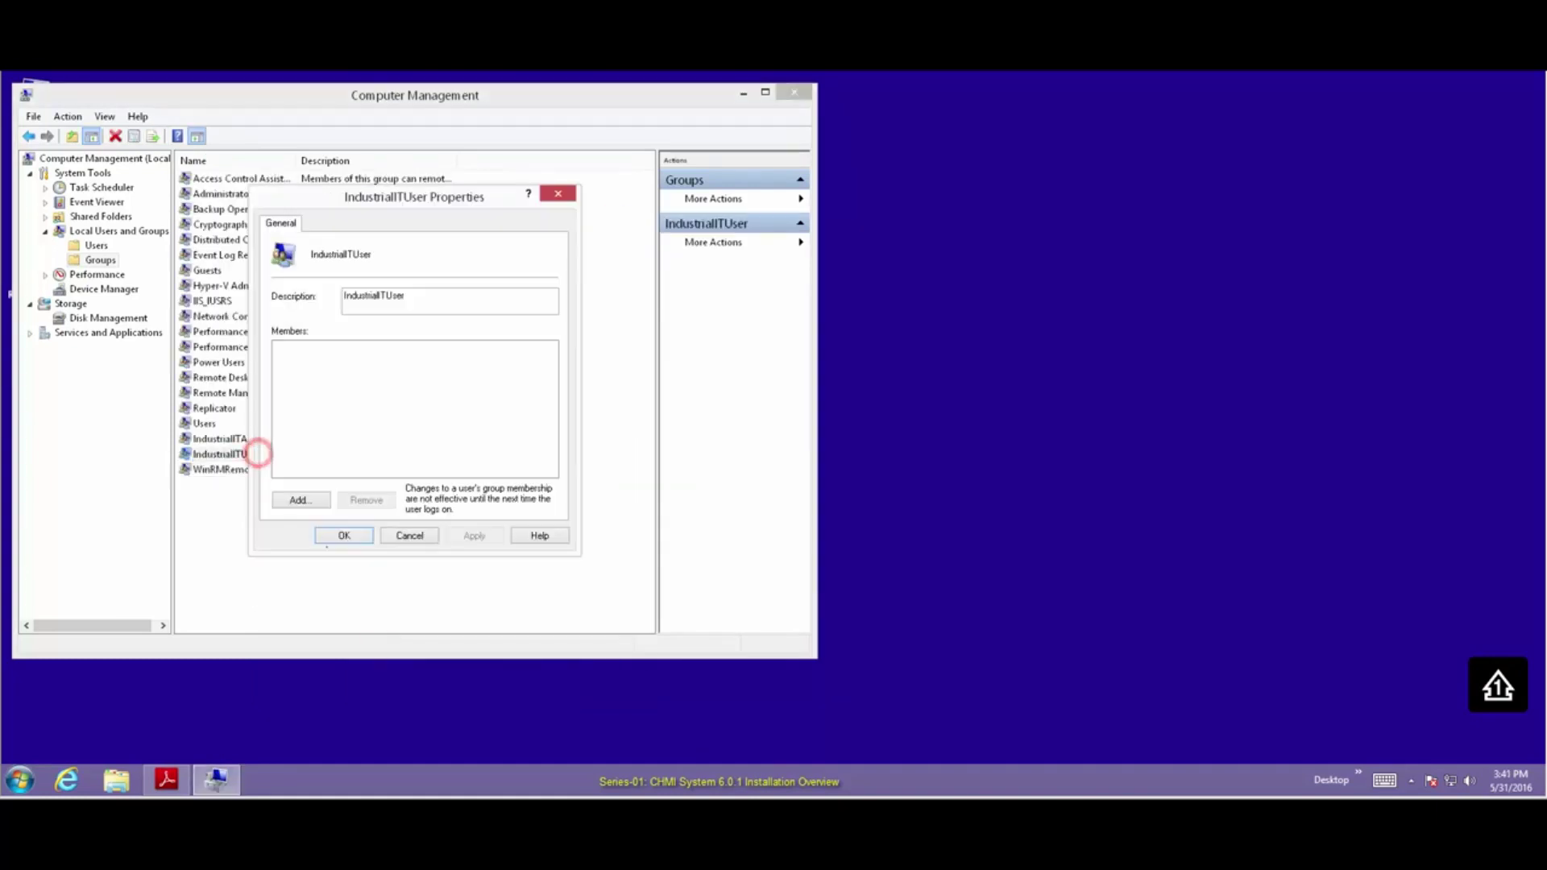
pyautogui.click(299, 500)
pyautogui.click(306, 395)
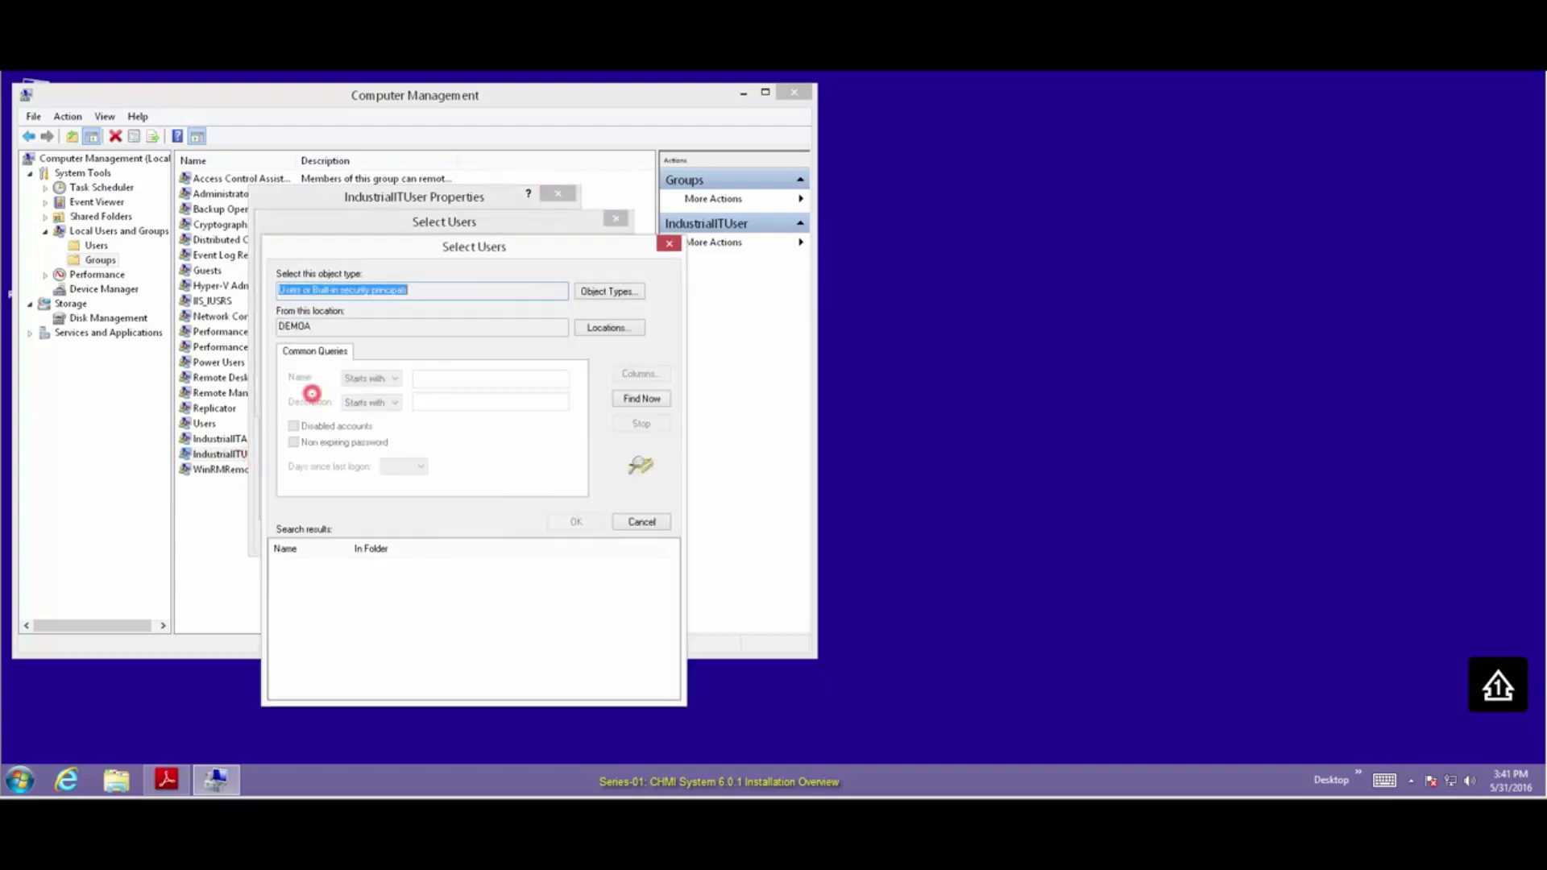
pyautogui.click(642, 398)
pyautogui.moveTo(670, 565); pyautogui.dragTo(669, 625)
pyautogui.doubleClick(346, 645)
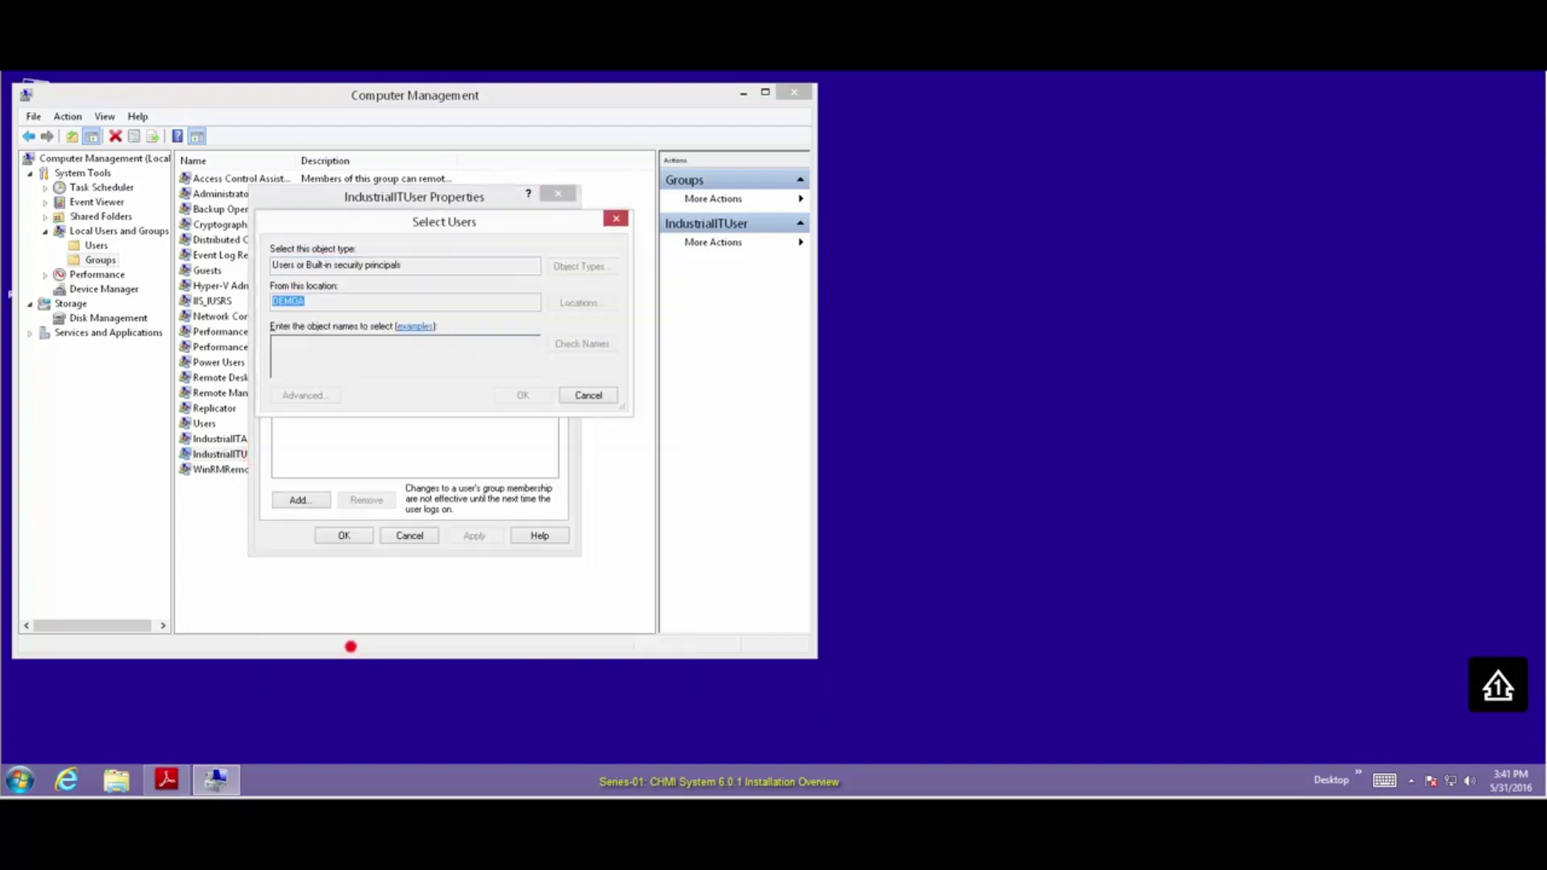
pyautogui.click(524, 392)
pyautogui.click(342, 535)
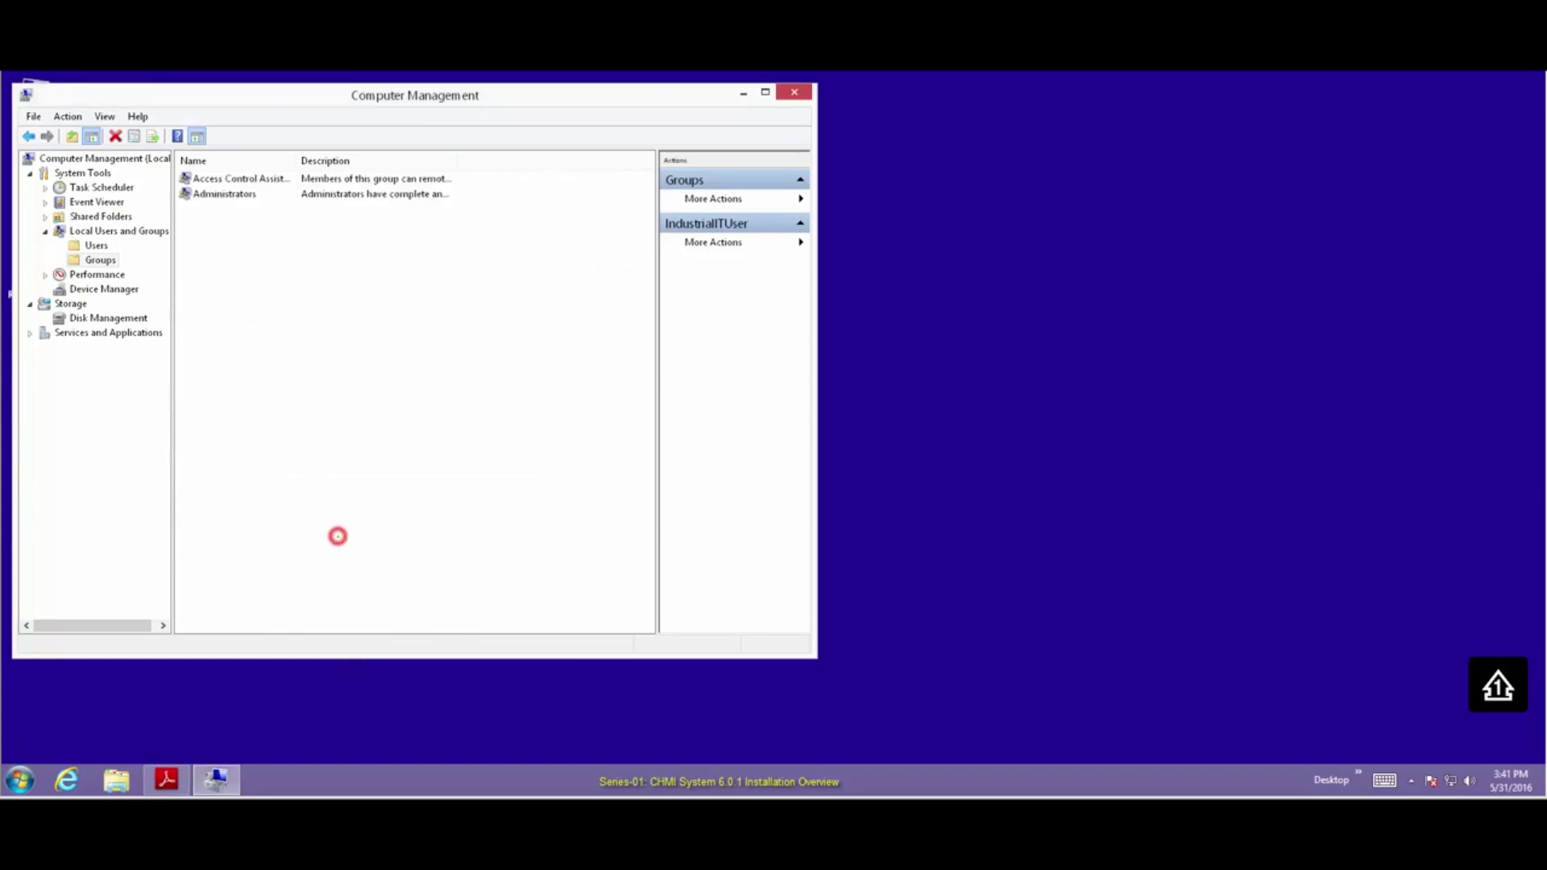
# Close Computer Management and log off the current Windows session
pyautogui.click(796, 93)
pyautogui.click(20, 780)
pyautogui.click(281, 738)
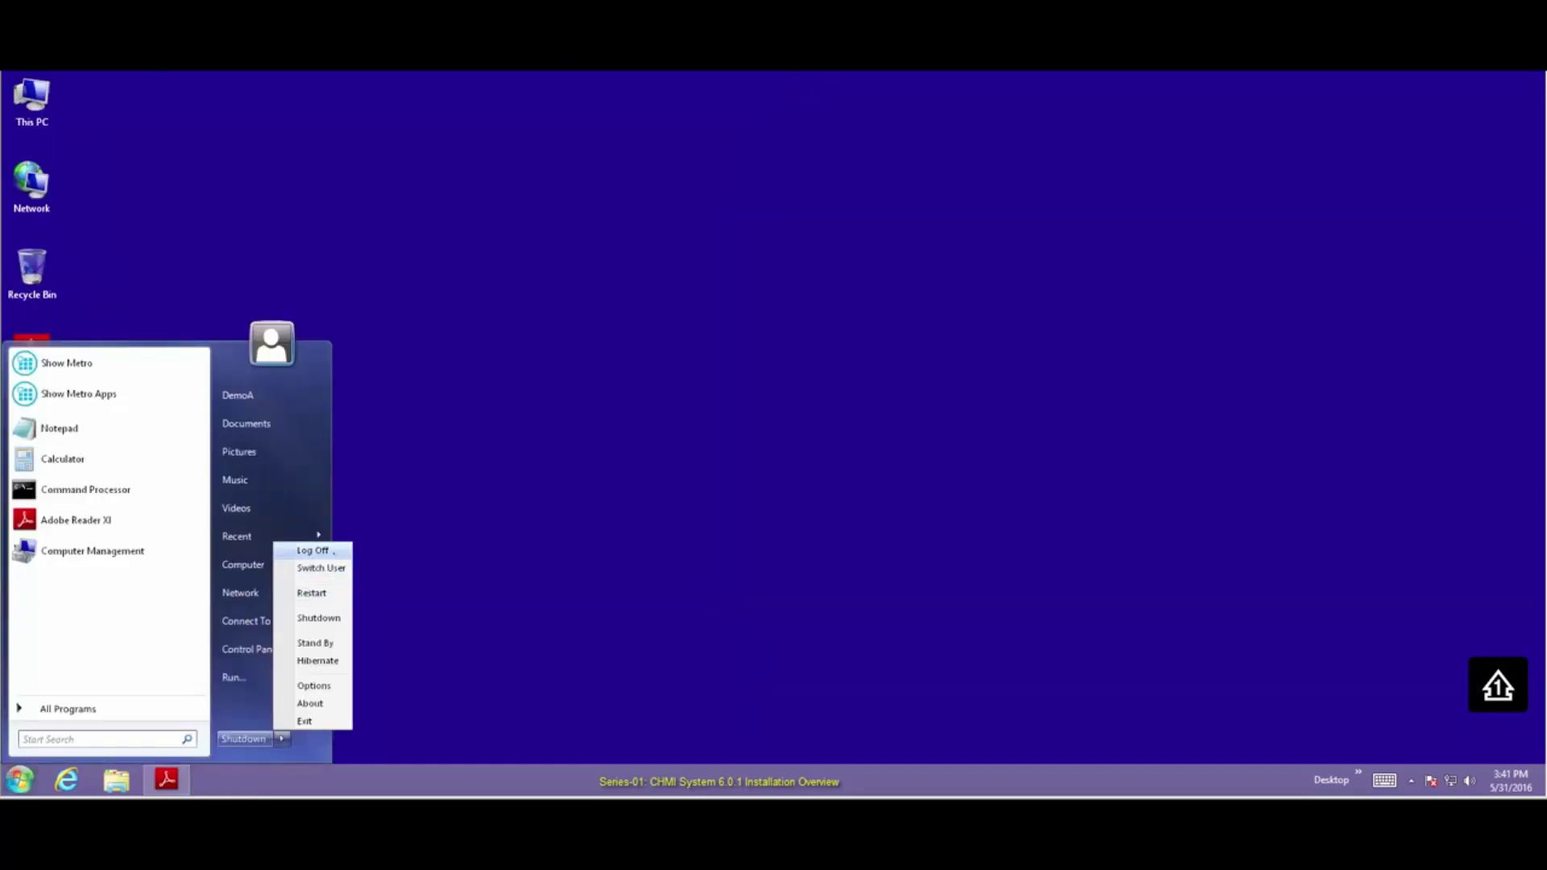
pyautogui.click(312, 550)
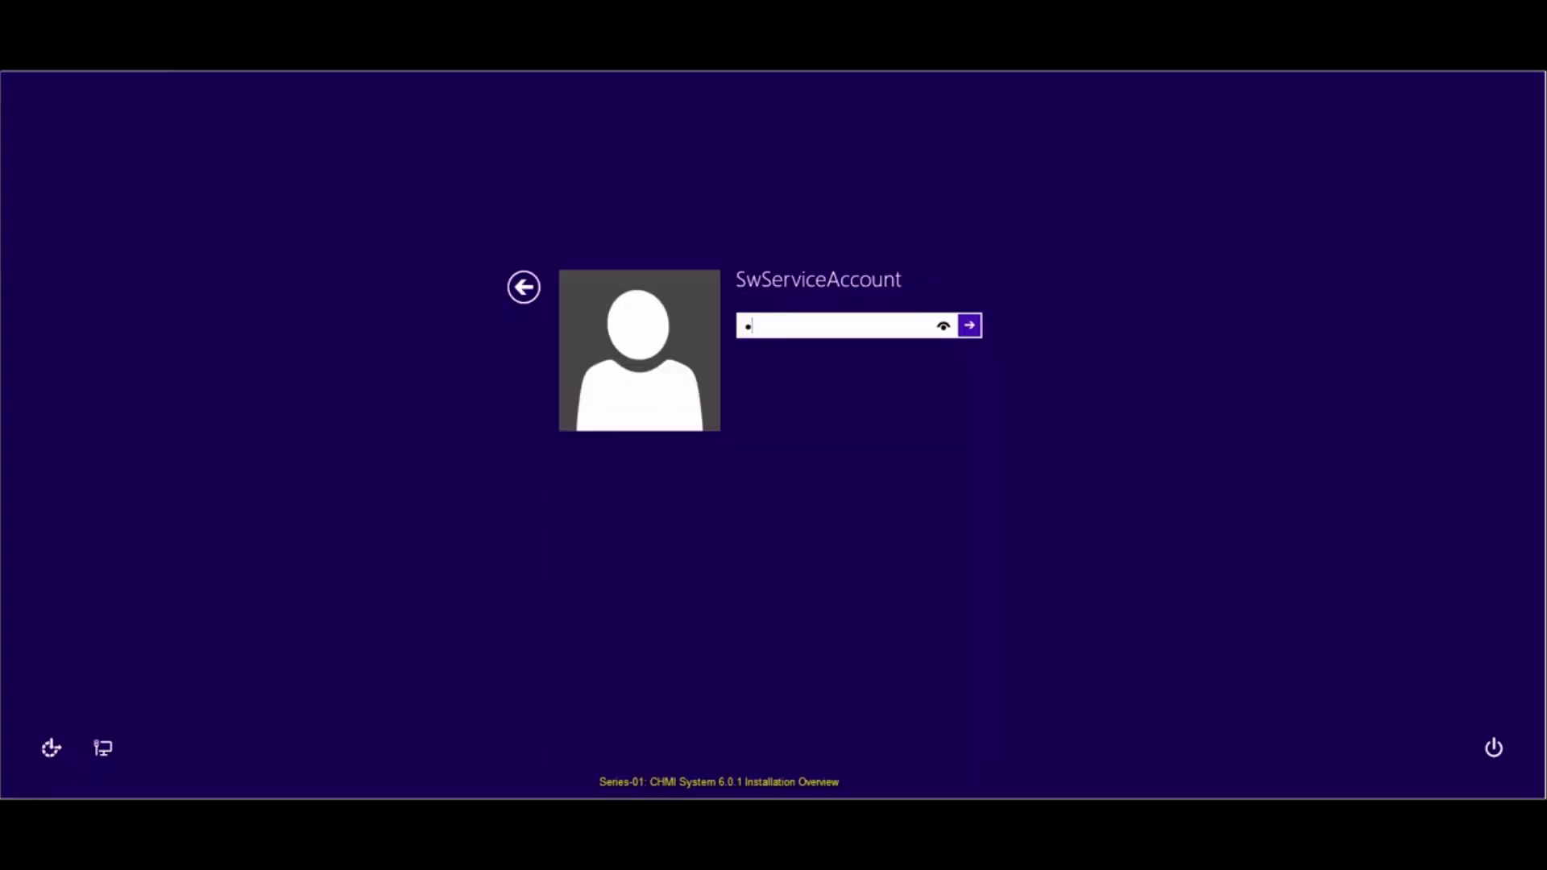
# Sign back in as SwServiceAccount with the account password
pyautogui.press('BackSpace')
pyautogui.write('passw')
pyautogui.press('Return')
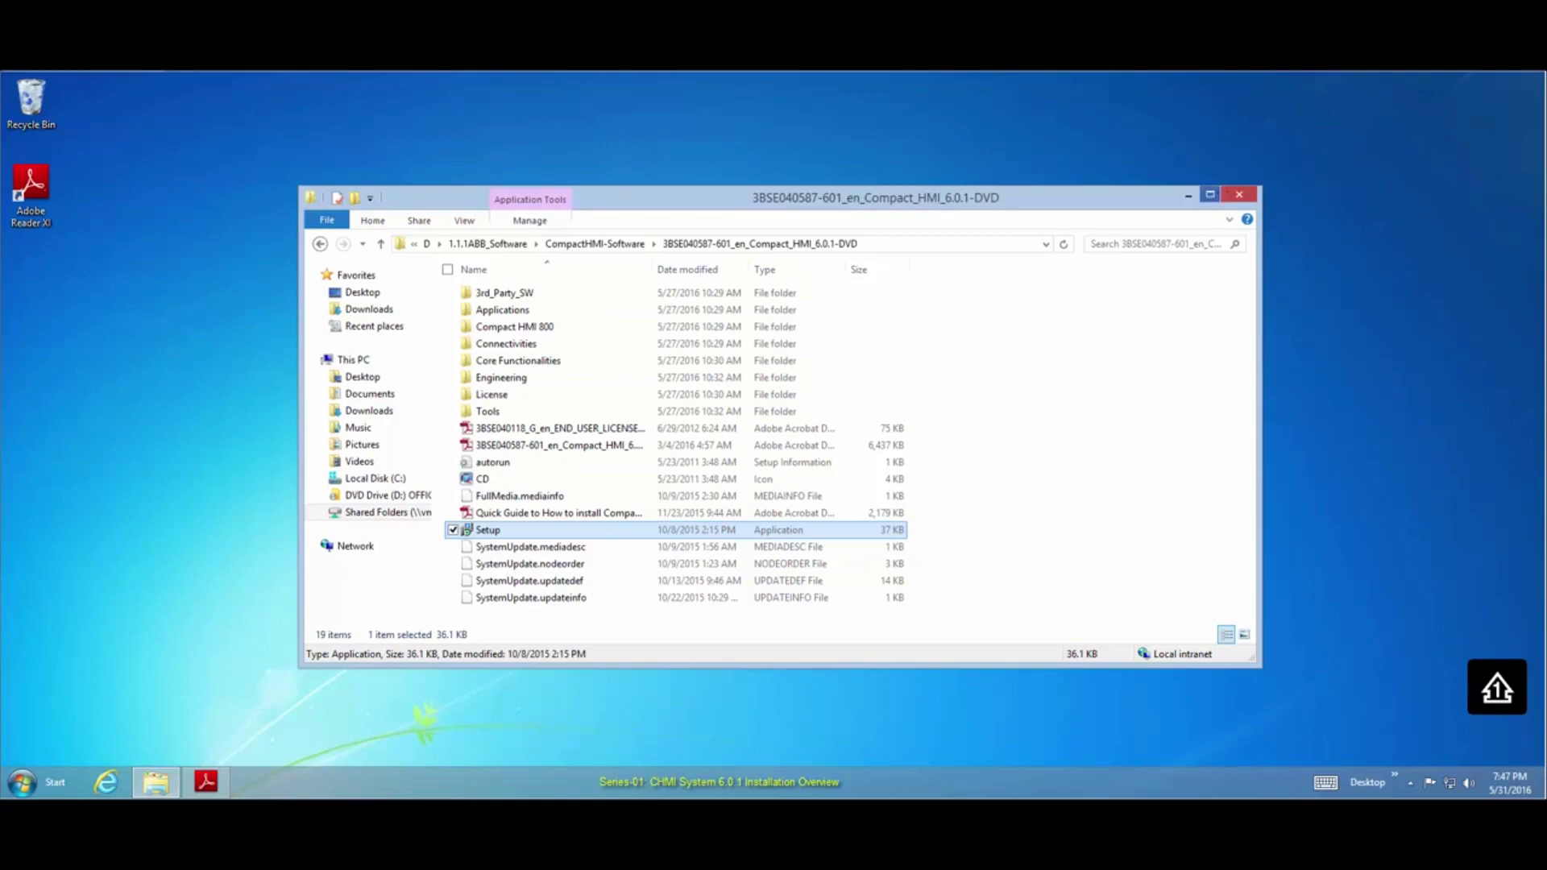
# Run 800xA Setup with the service account password, license accepted and Client Node excluded
pyautogui.click(1239, 194)
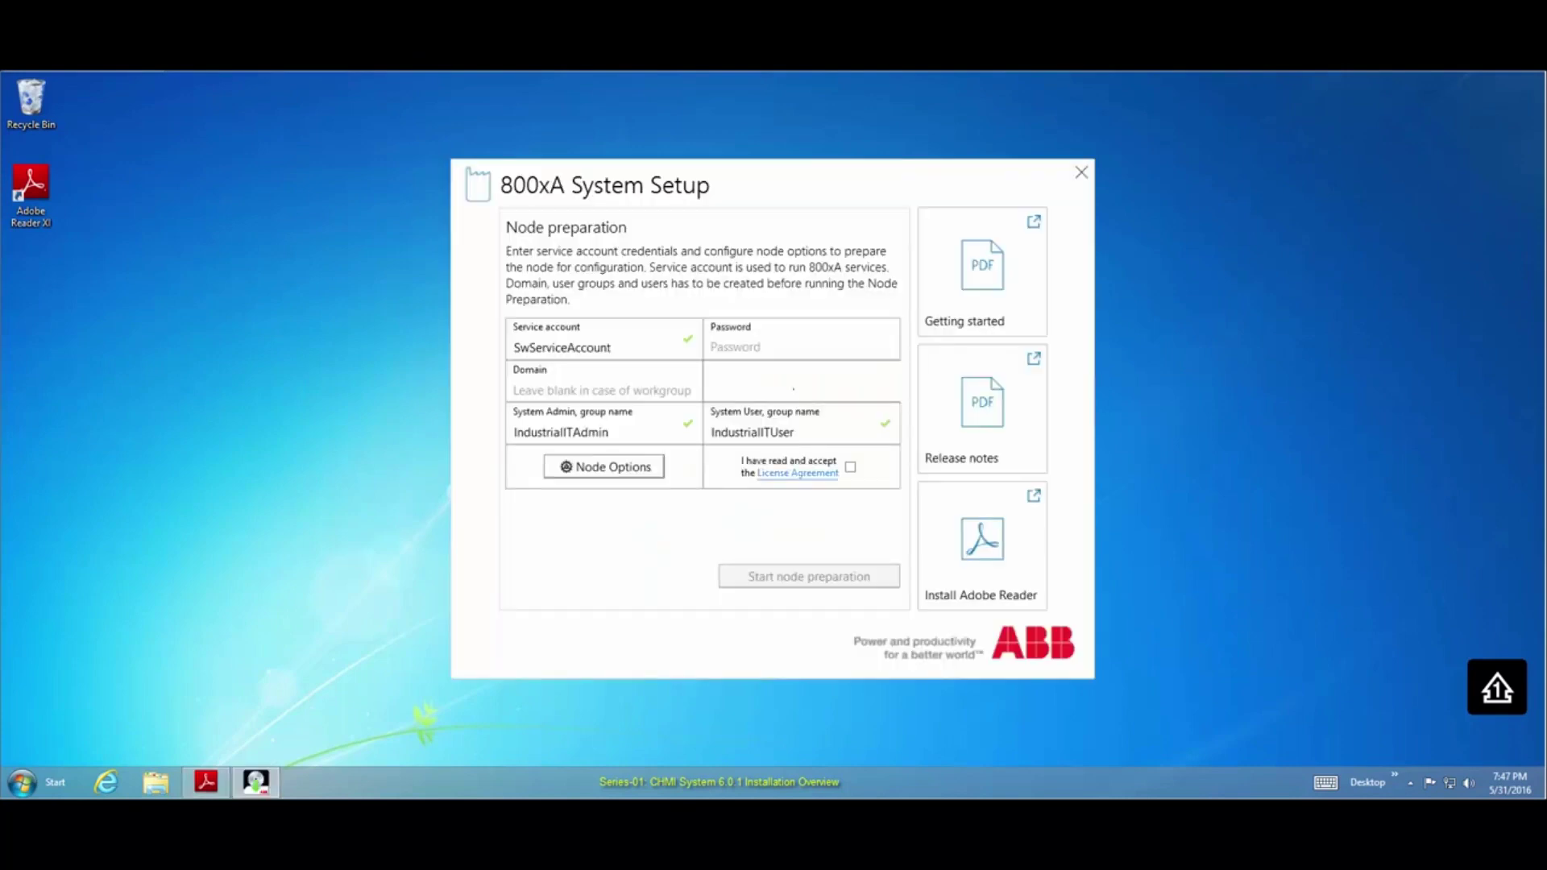
pyautogui.click(793, 347)
pyautogui.write('*****')
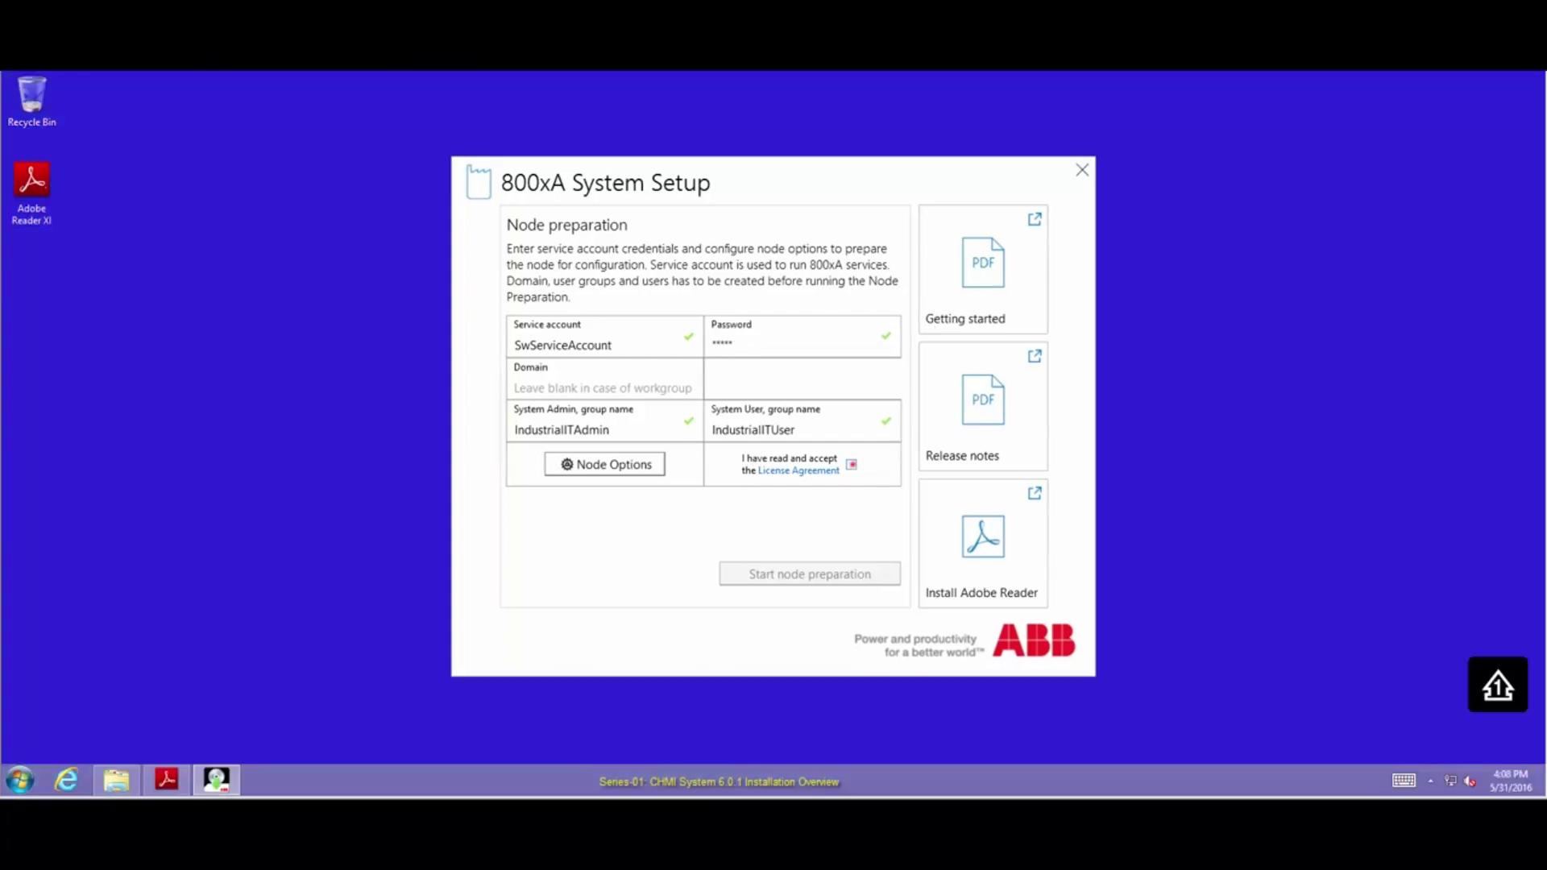
pyautogui.click(852, 464)
pyautogui.click(651, 467)
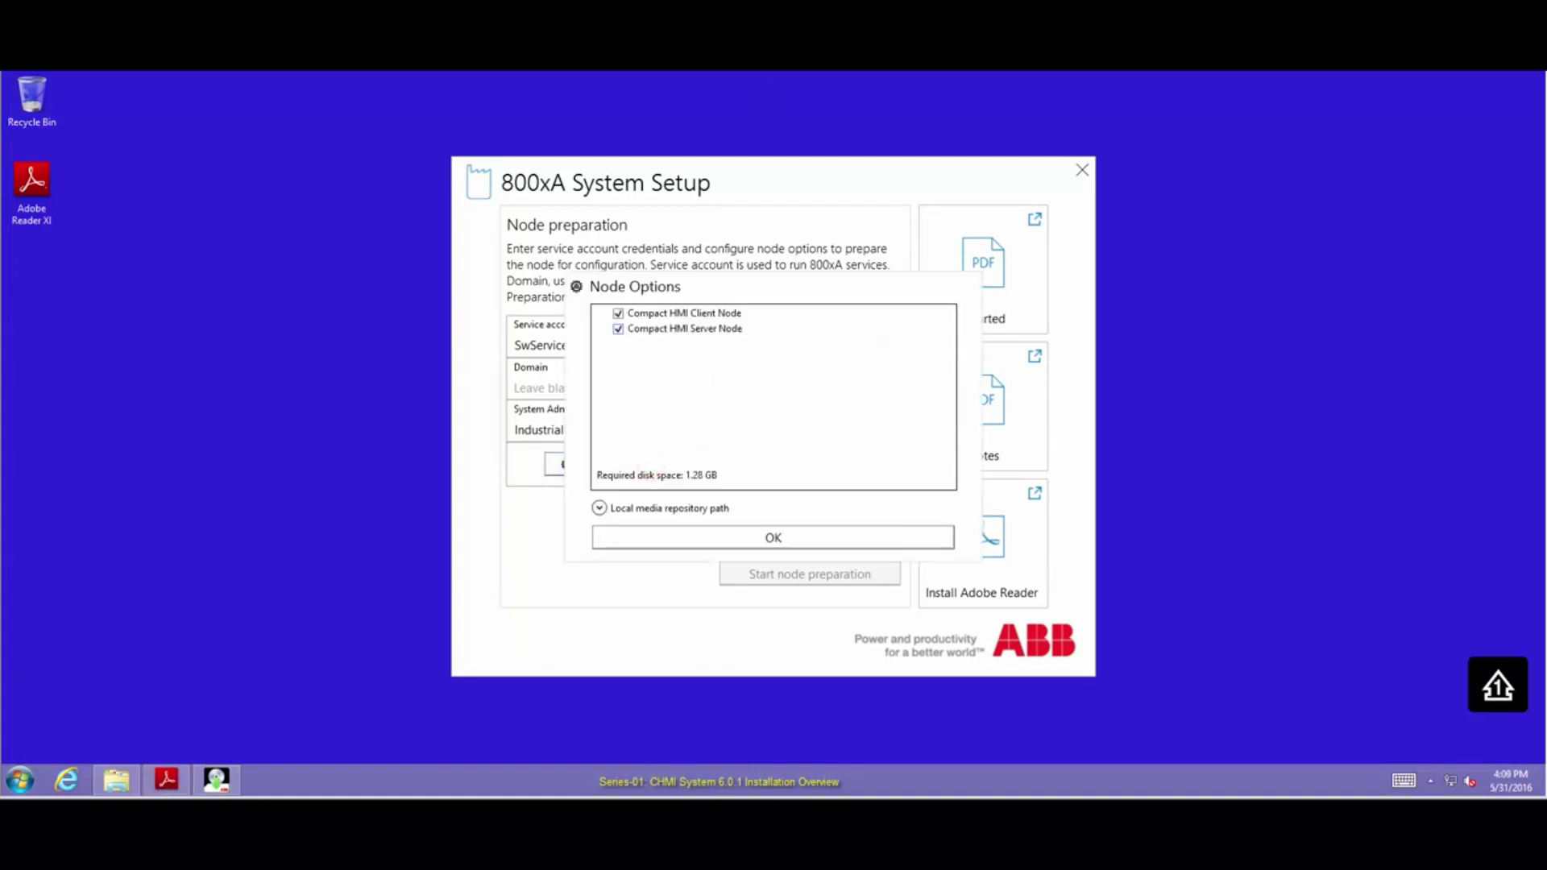
pyautogui.click(618, 313)
pyautogui.click(782, 539)
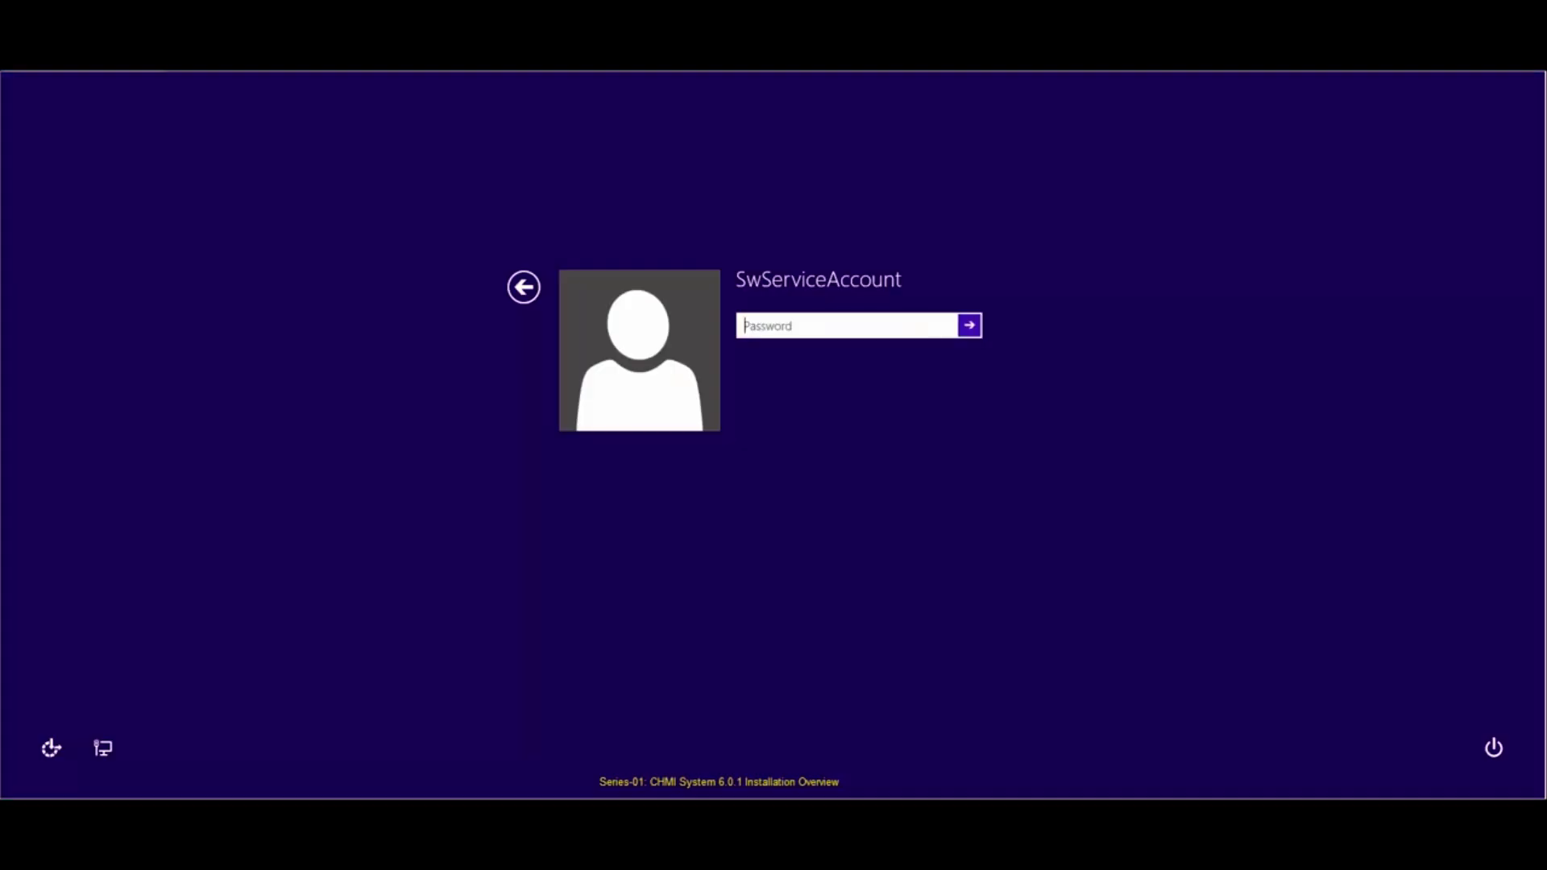
# Sign in again with the service account password and open the Start menu program list
pyautogui.write('******')
pyautogui.press('Return')
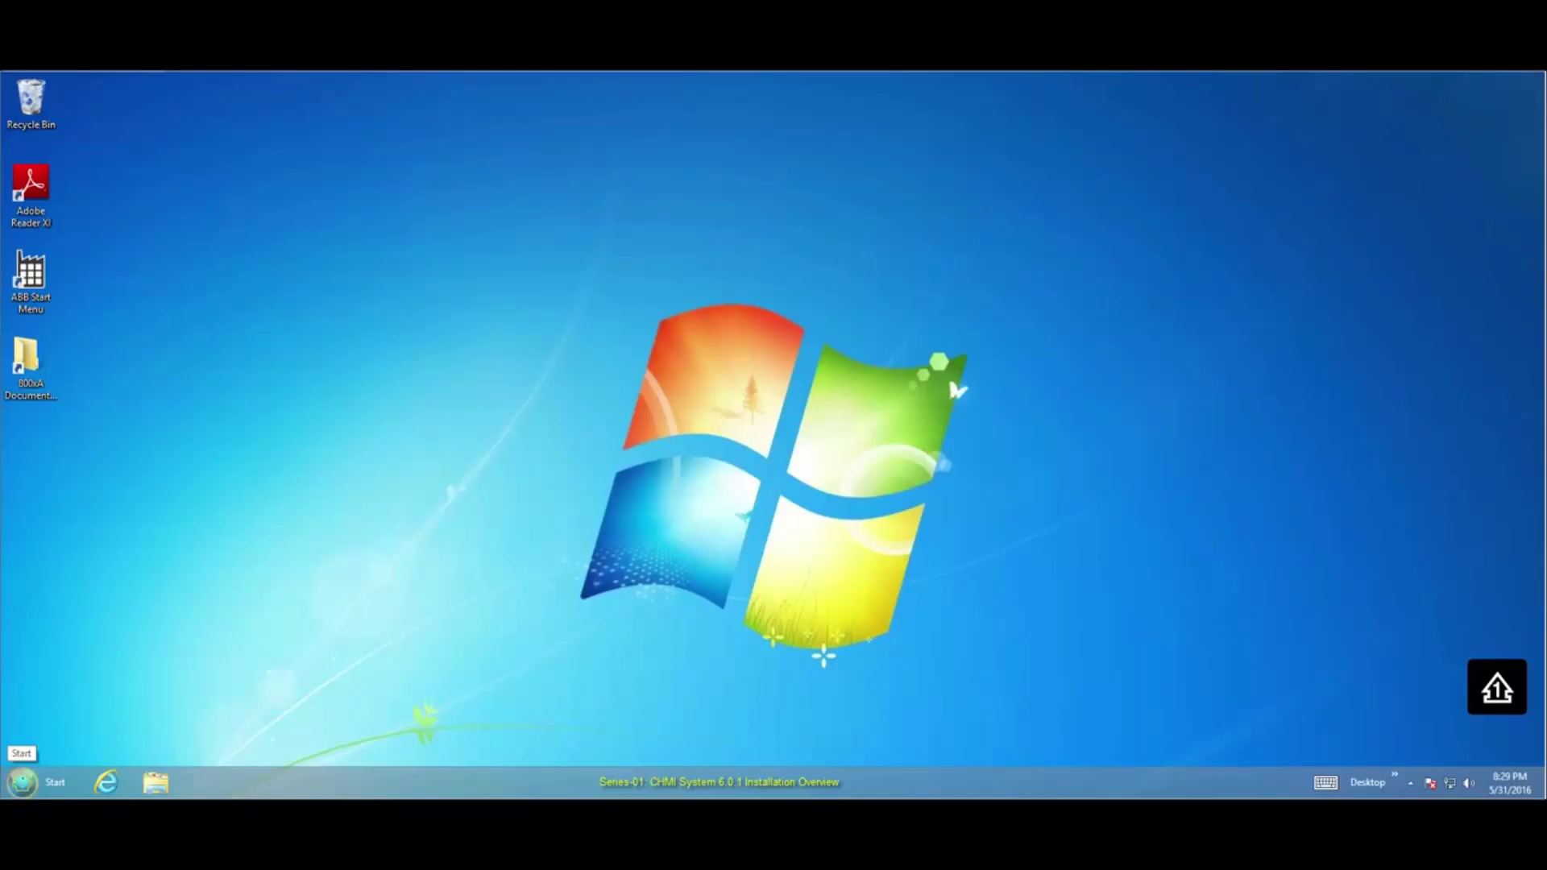
pyautogui.click(21, 780)
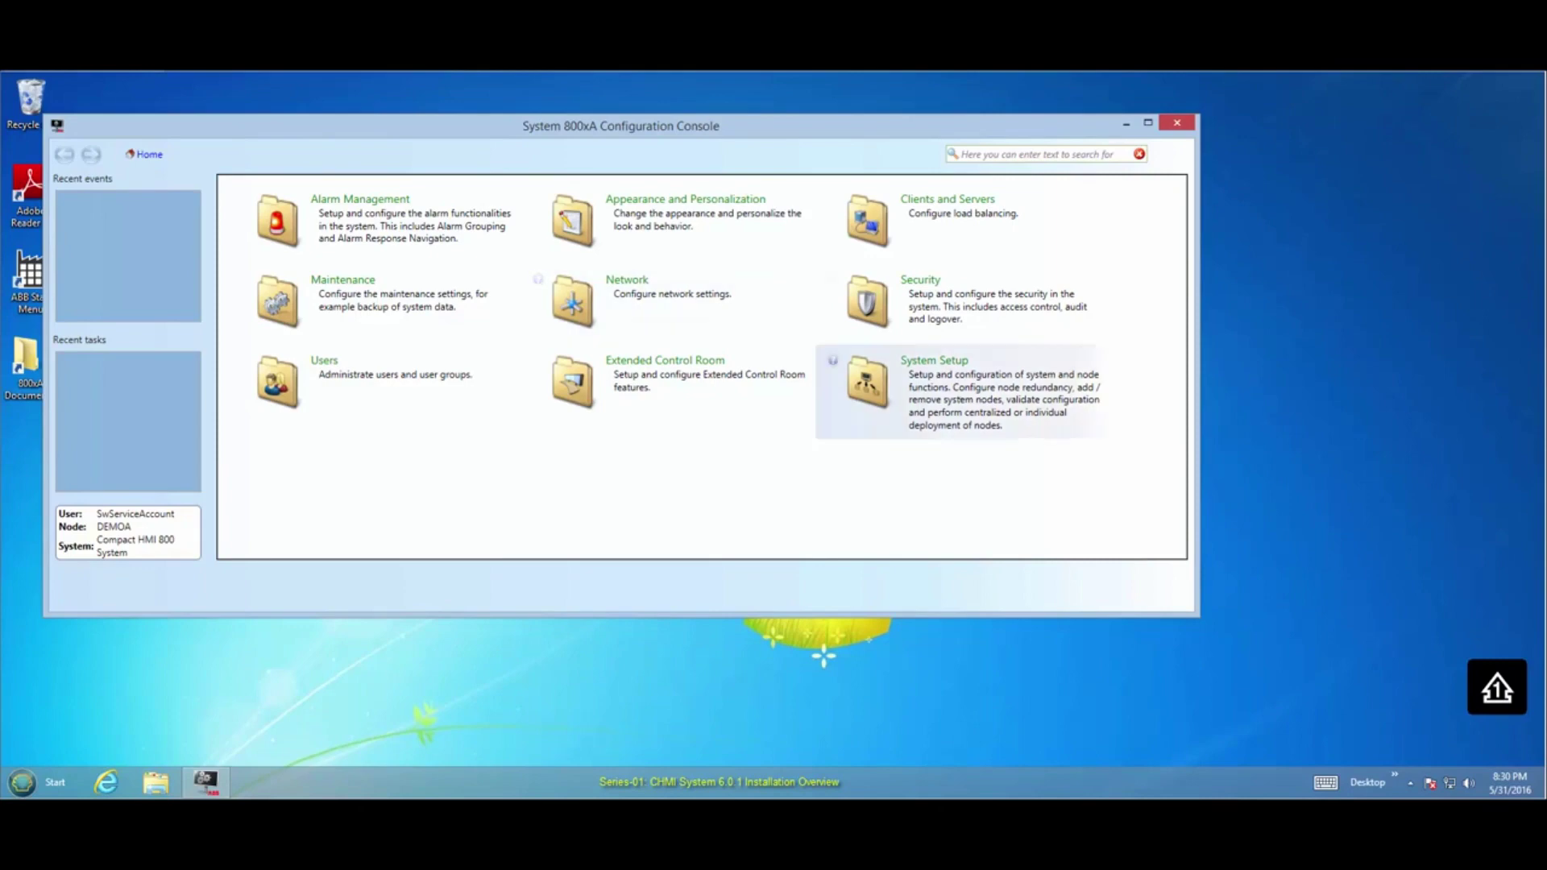
# Open System Setup > Configure System, enlarge the window, and show the System nodes list
pyautogui.click(954, 374)
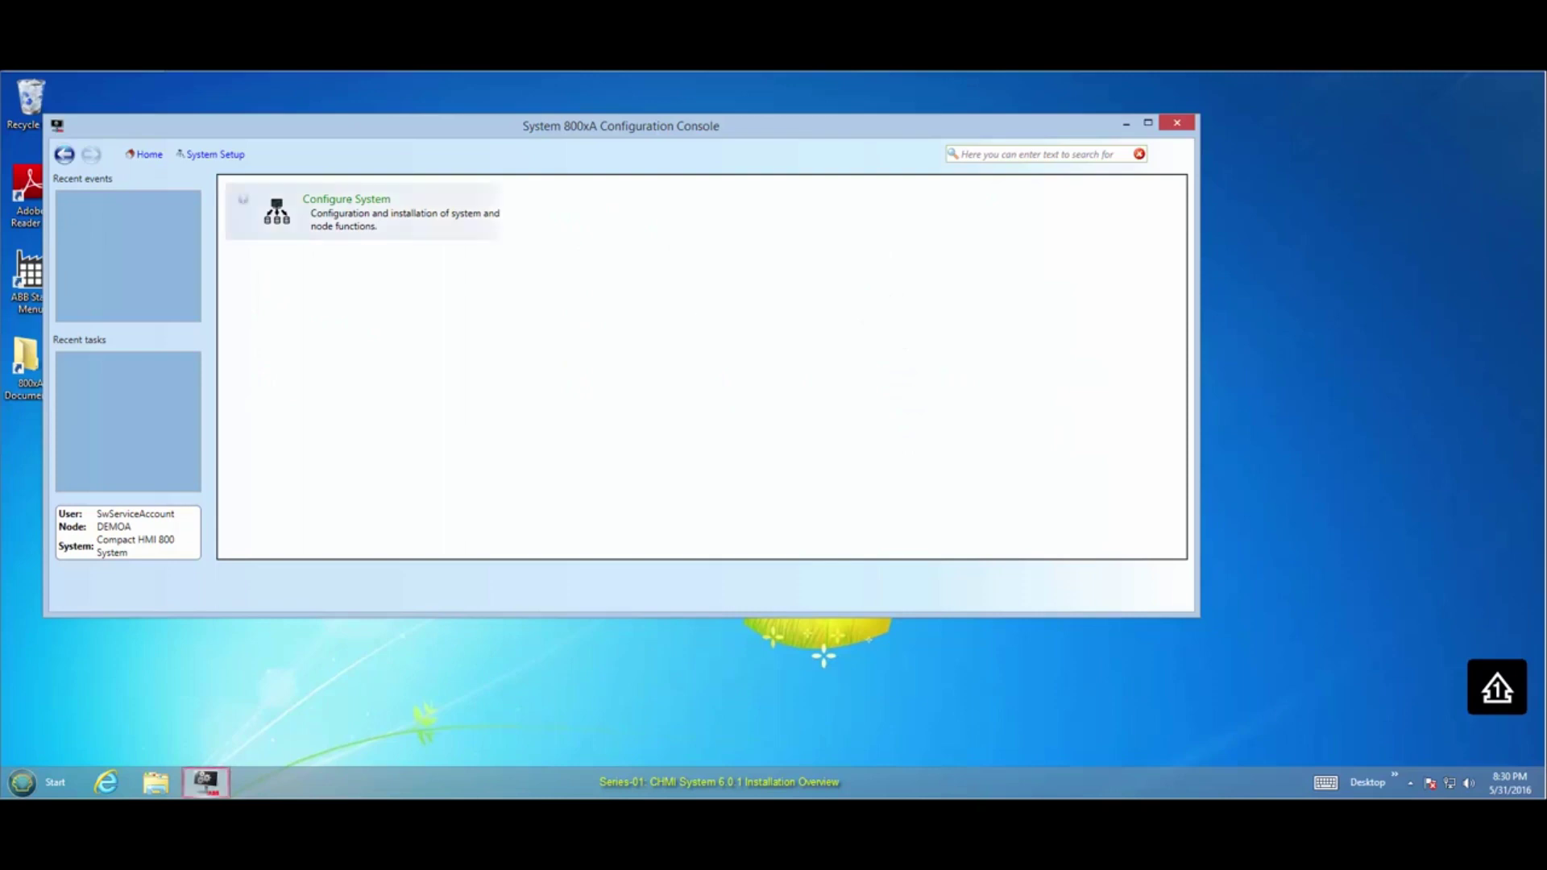
pyautogui.click(350, 198)
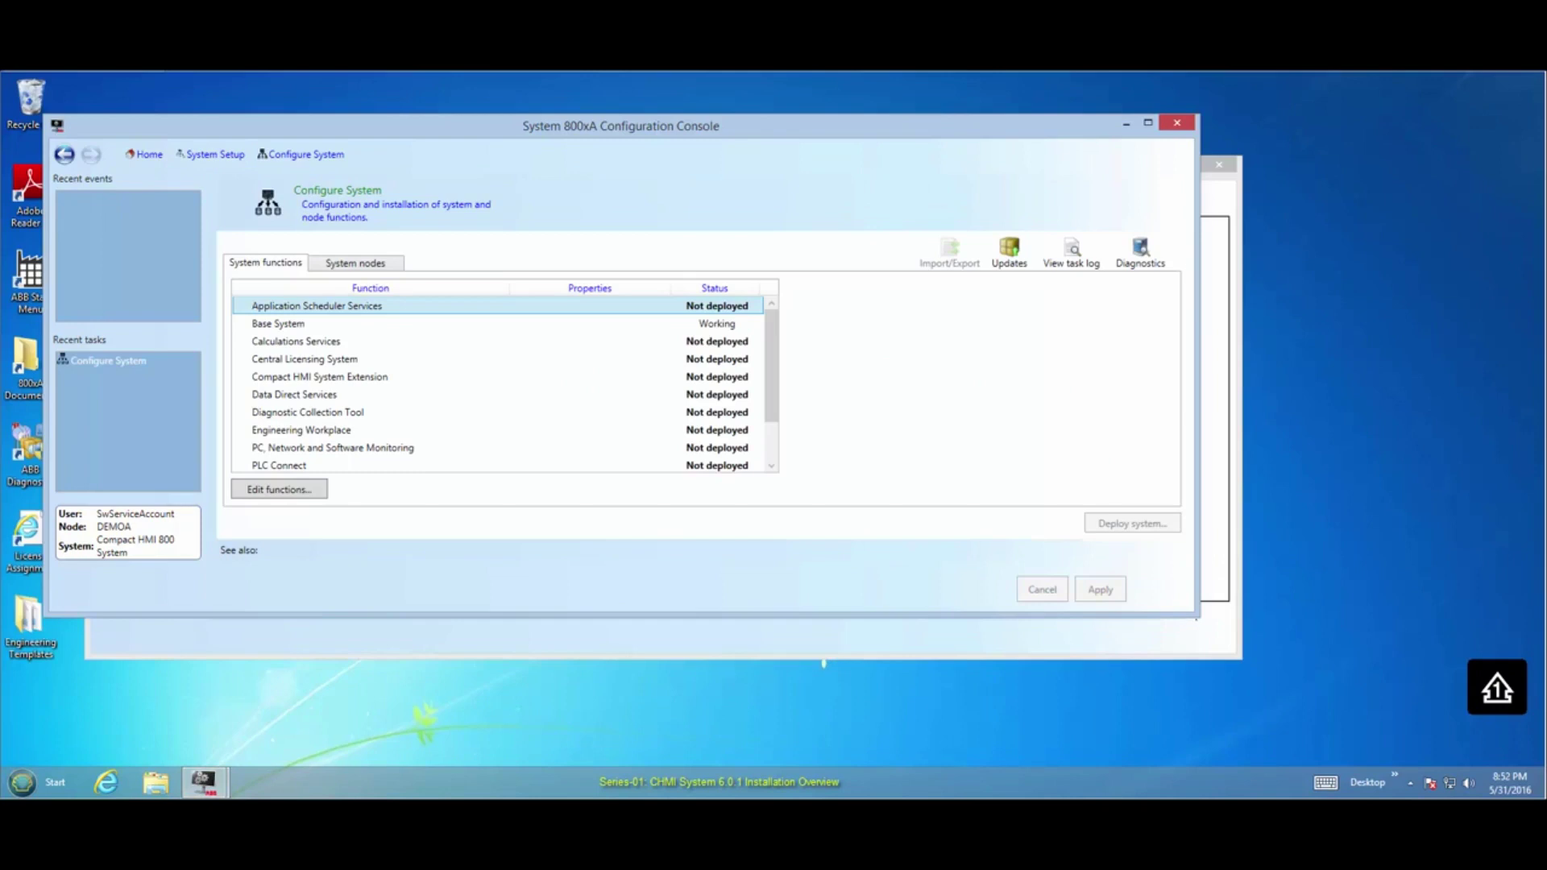
pyautogui.moveTo(1196, 614); pyautogui.dragTo(1409, 704)
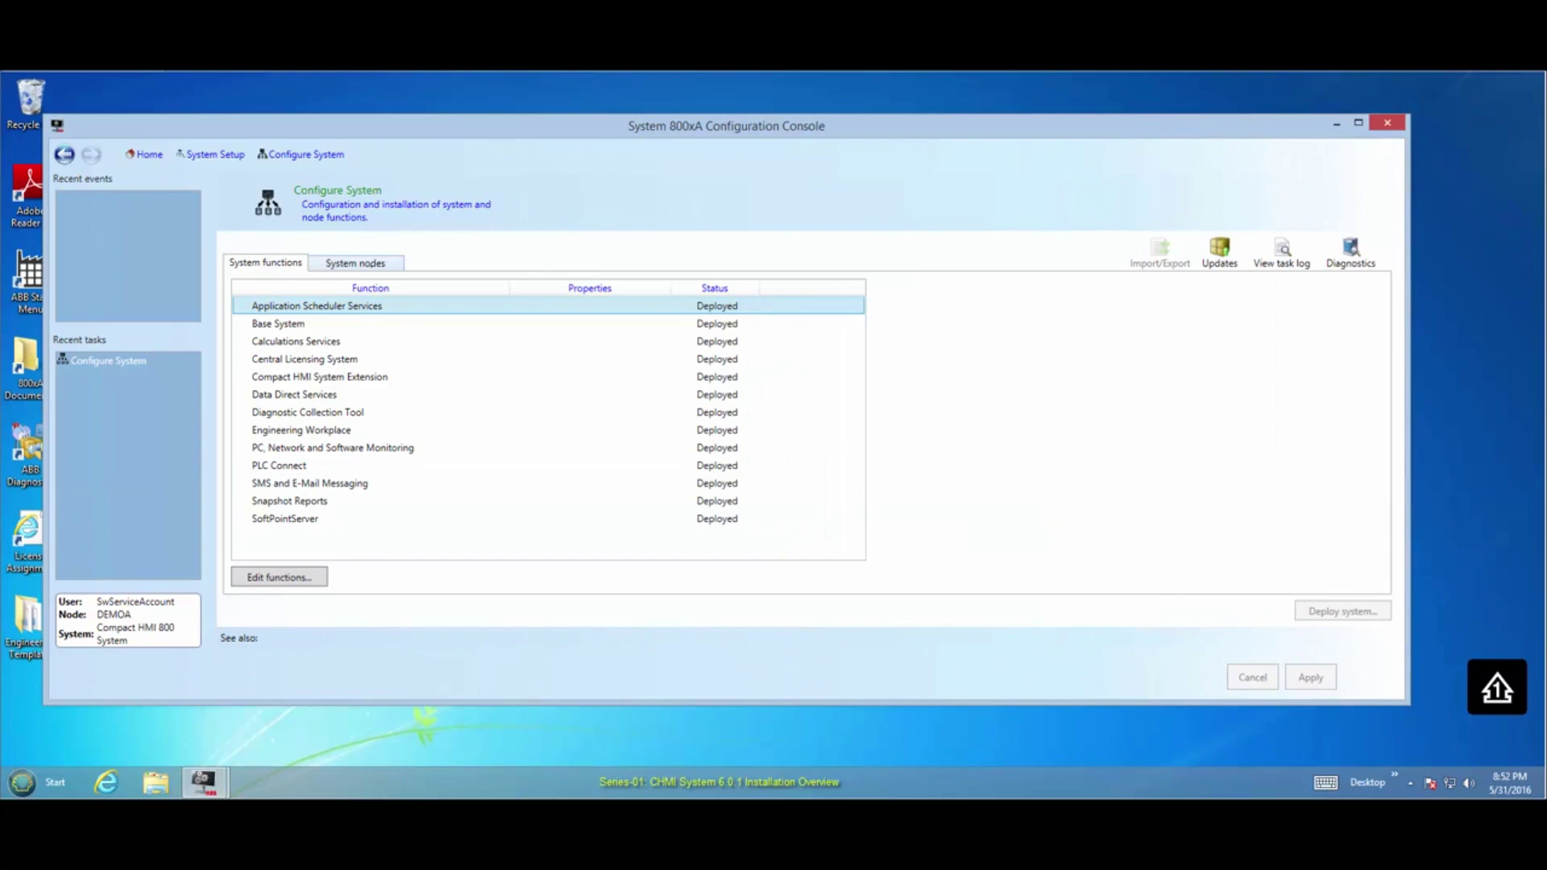
pyautogui.click(370, 264)
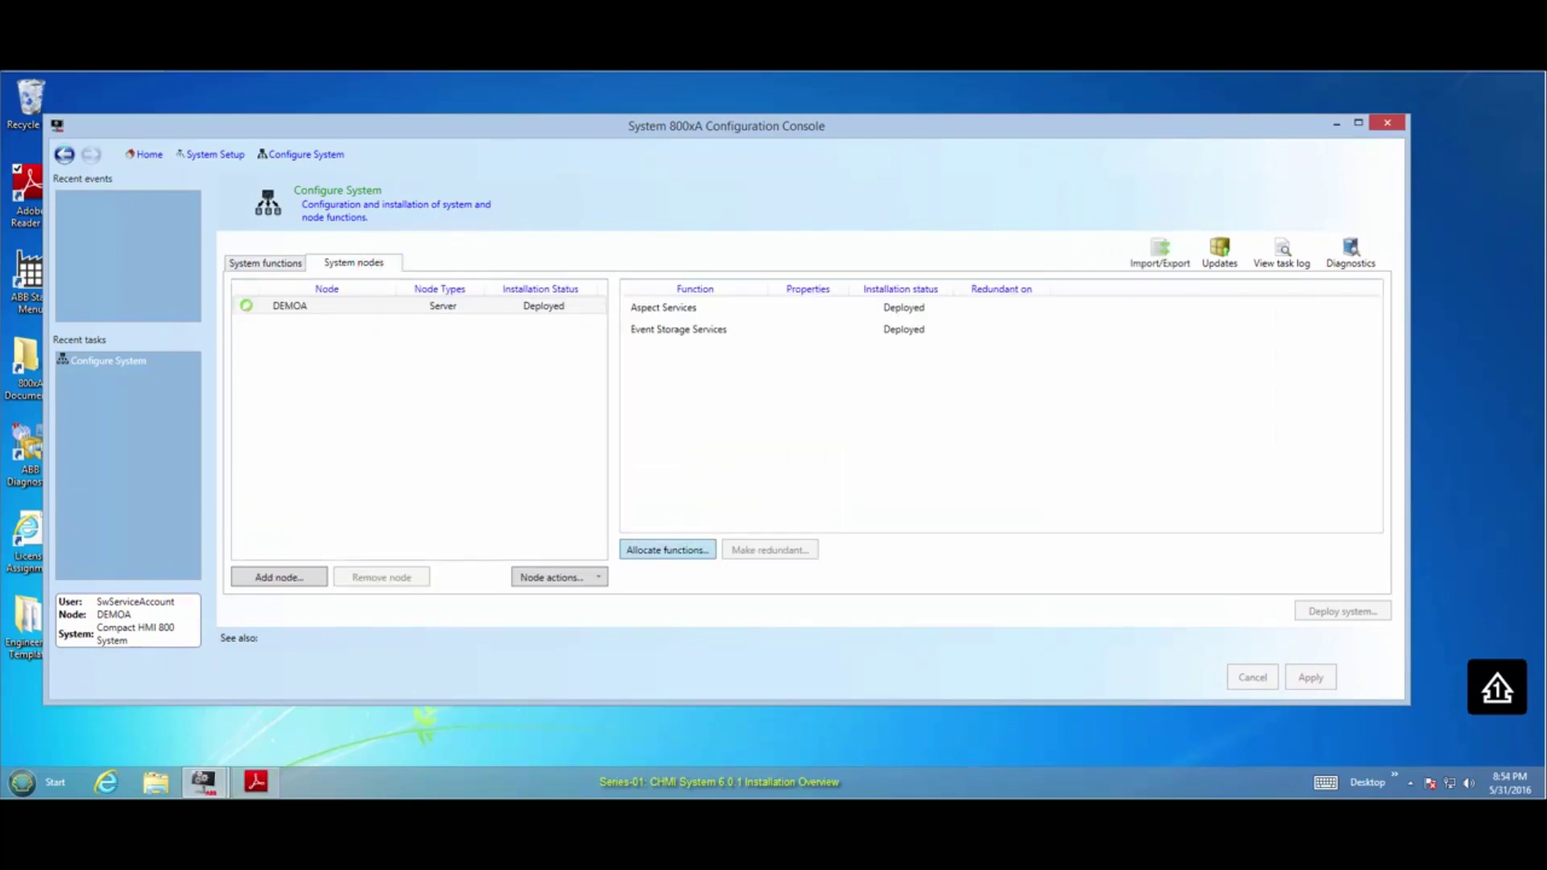
# Allocate Application Scheduler and Basic History Services, named CHMI_Basic_History, to DEMOA
pyautogui.click(665, 549)
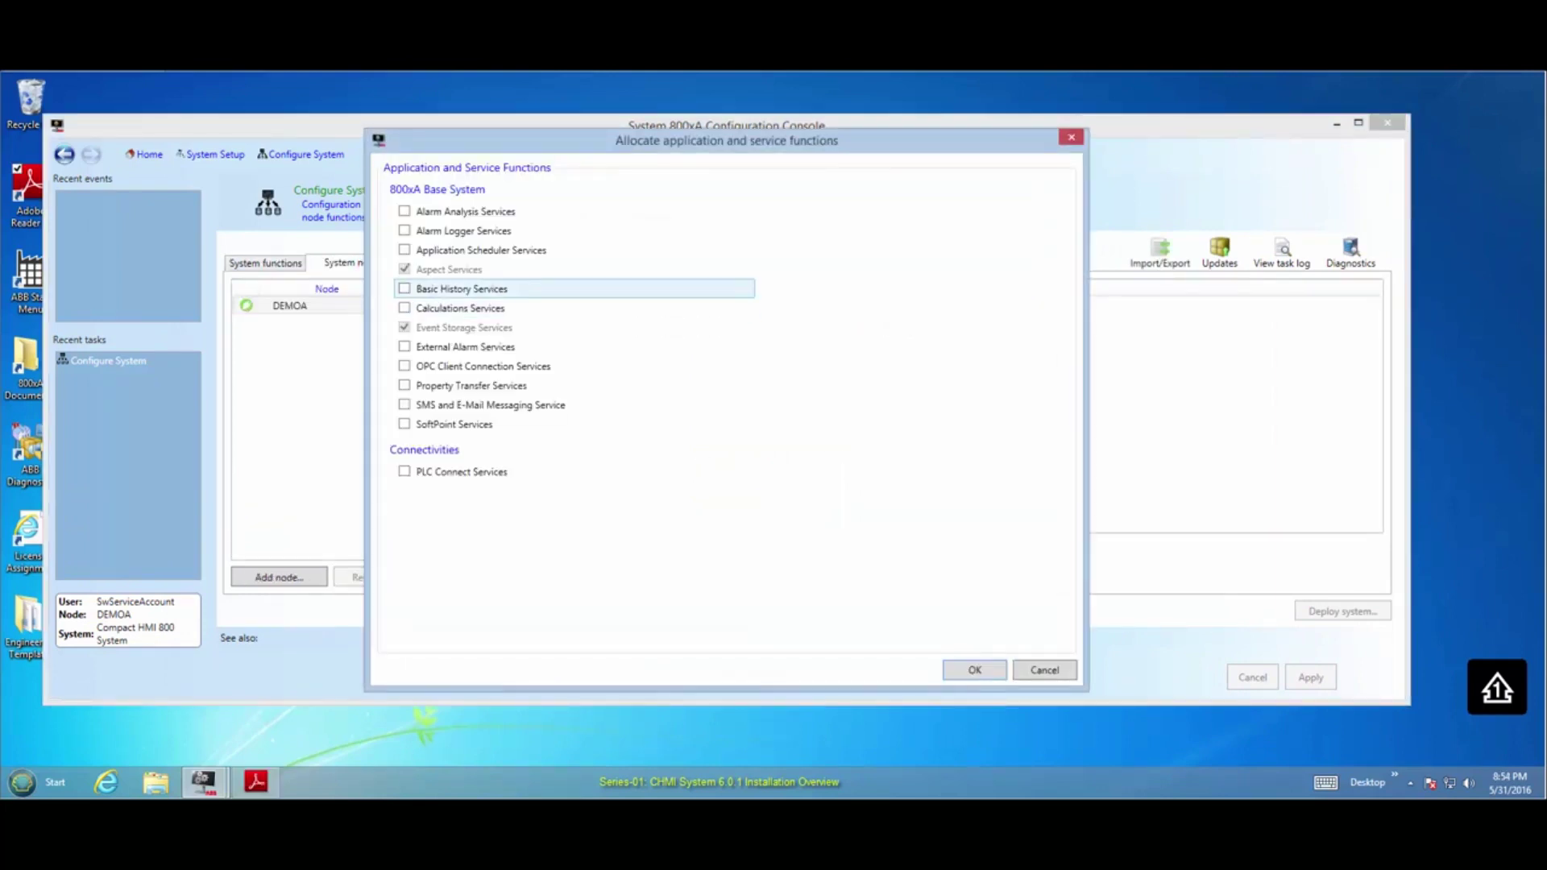
pyautogui.click(405, 250)
pyautogui.click(404, 288)
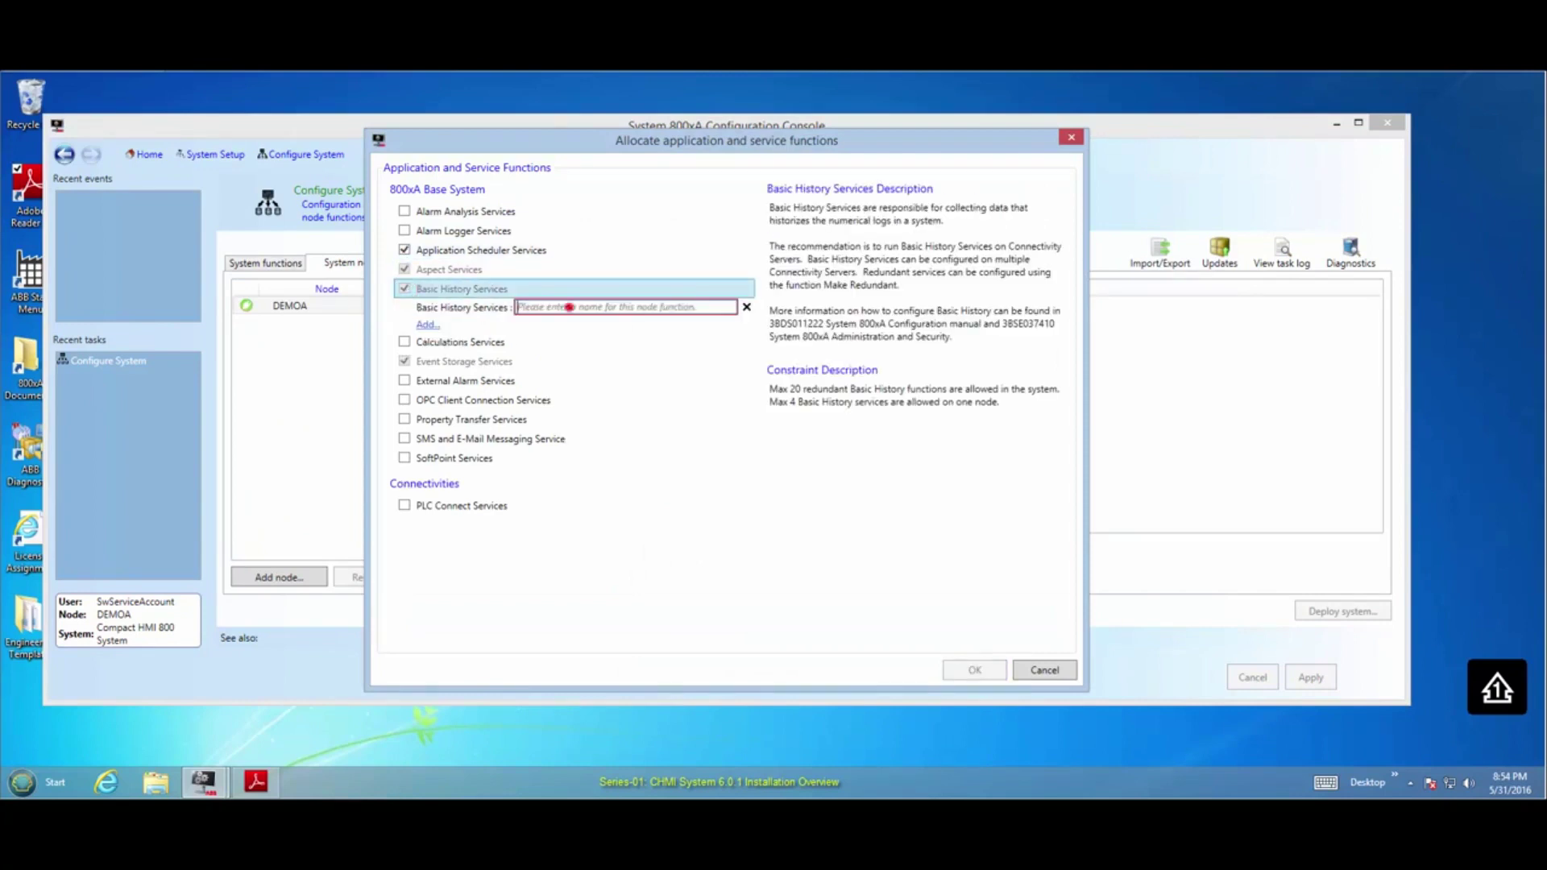
pyautogui.press('capslock')
pyautogui.write('CH')
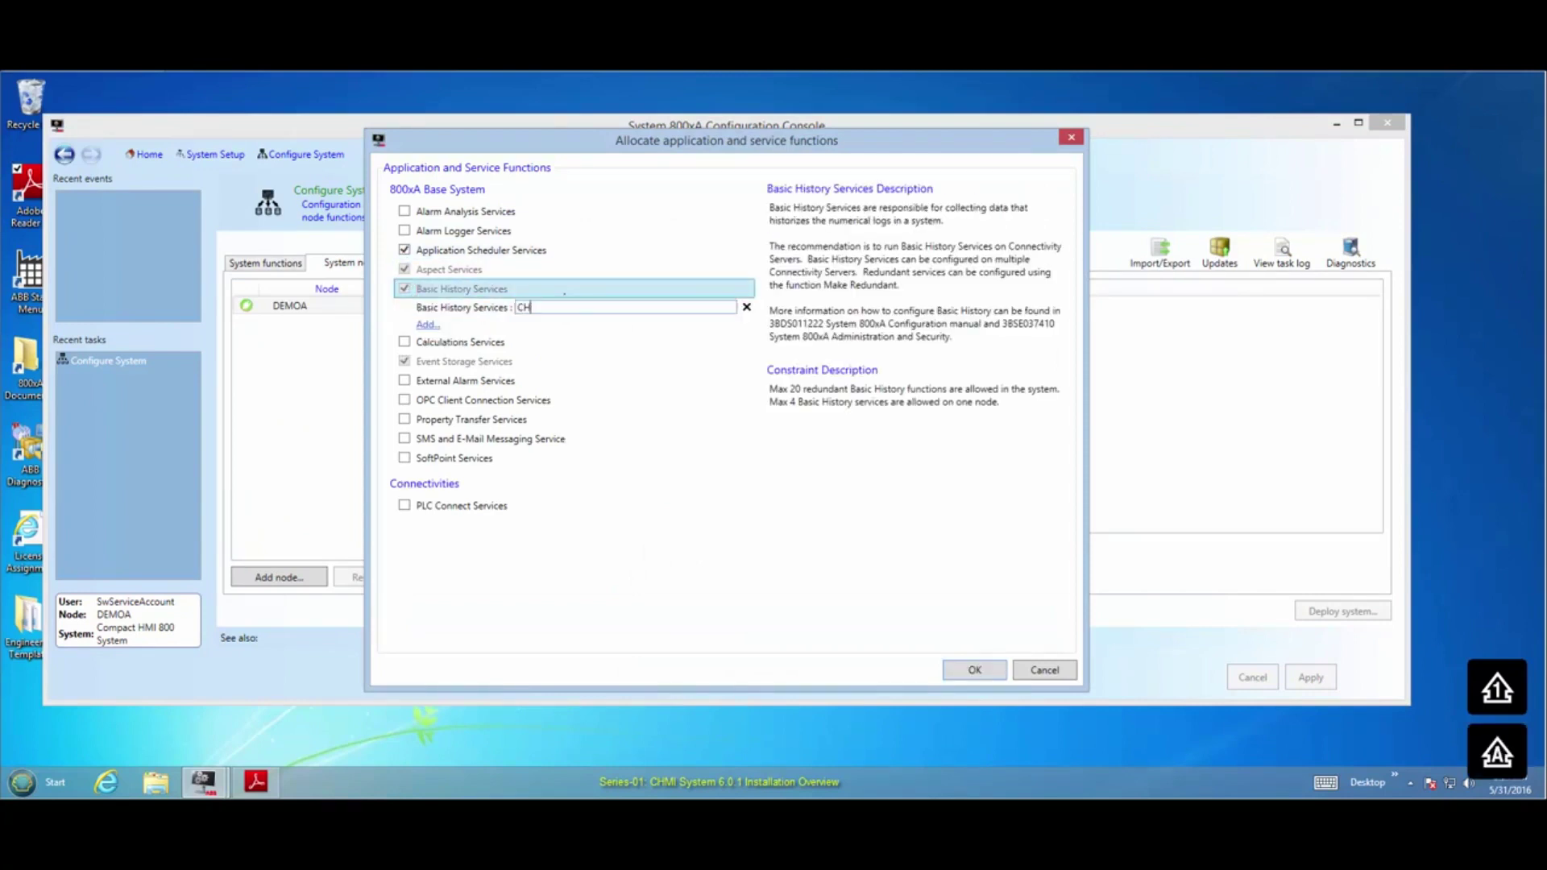
pyautogui.write('MI_B')
pyautogui.press('capslock')
pyautogui.write('asic_Hi')
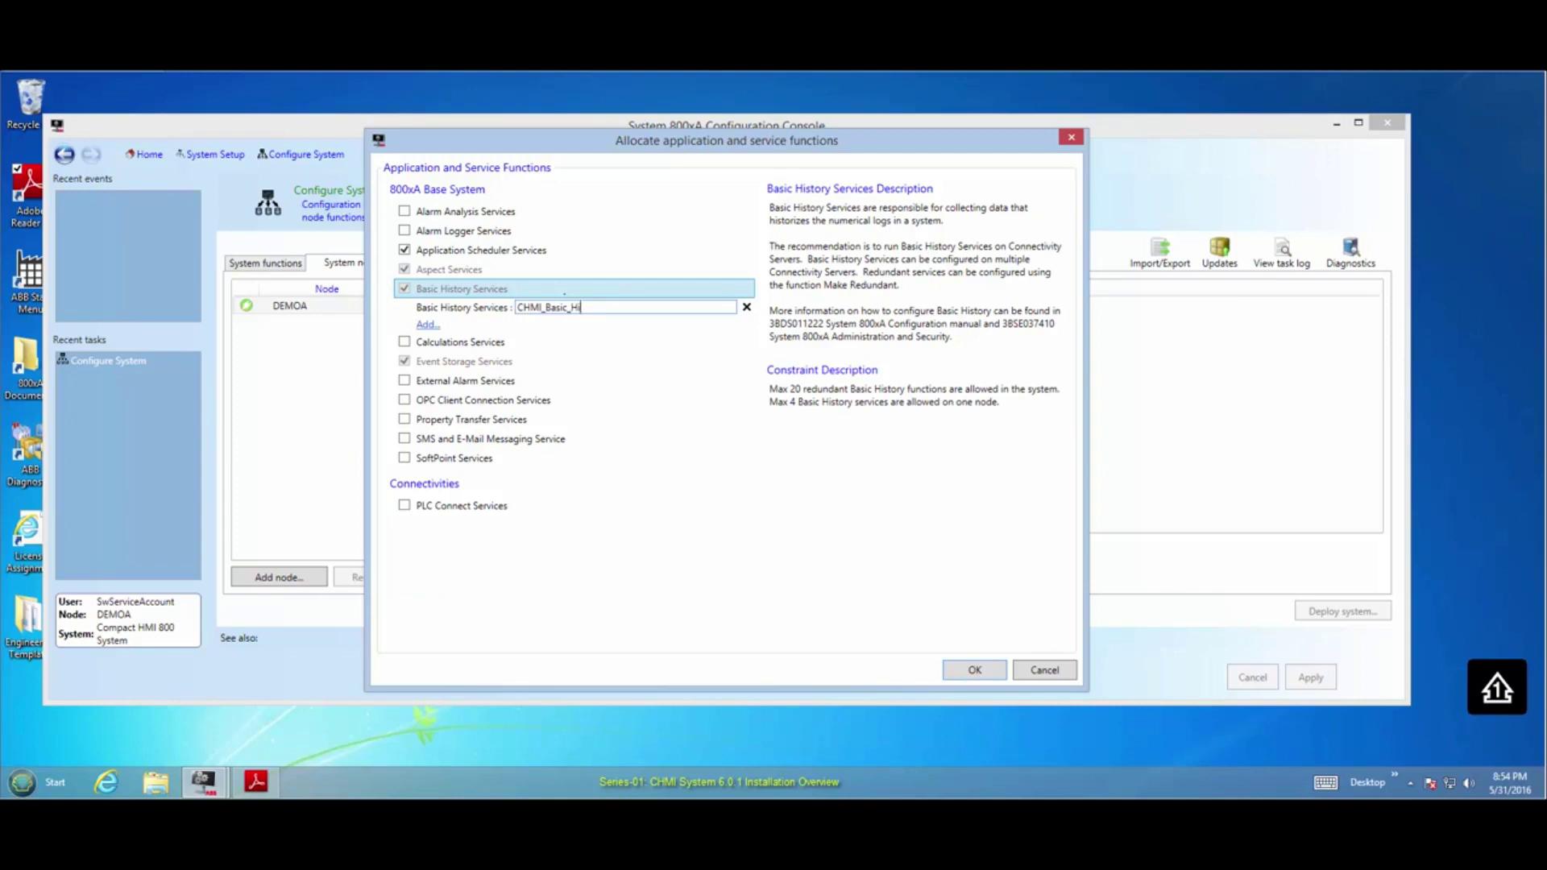
pyautogui.write('story')
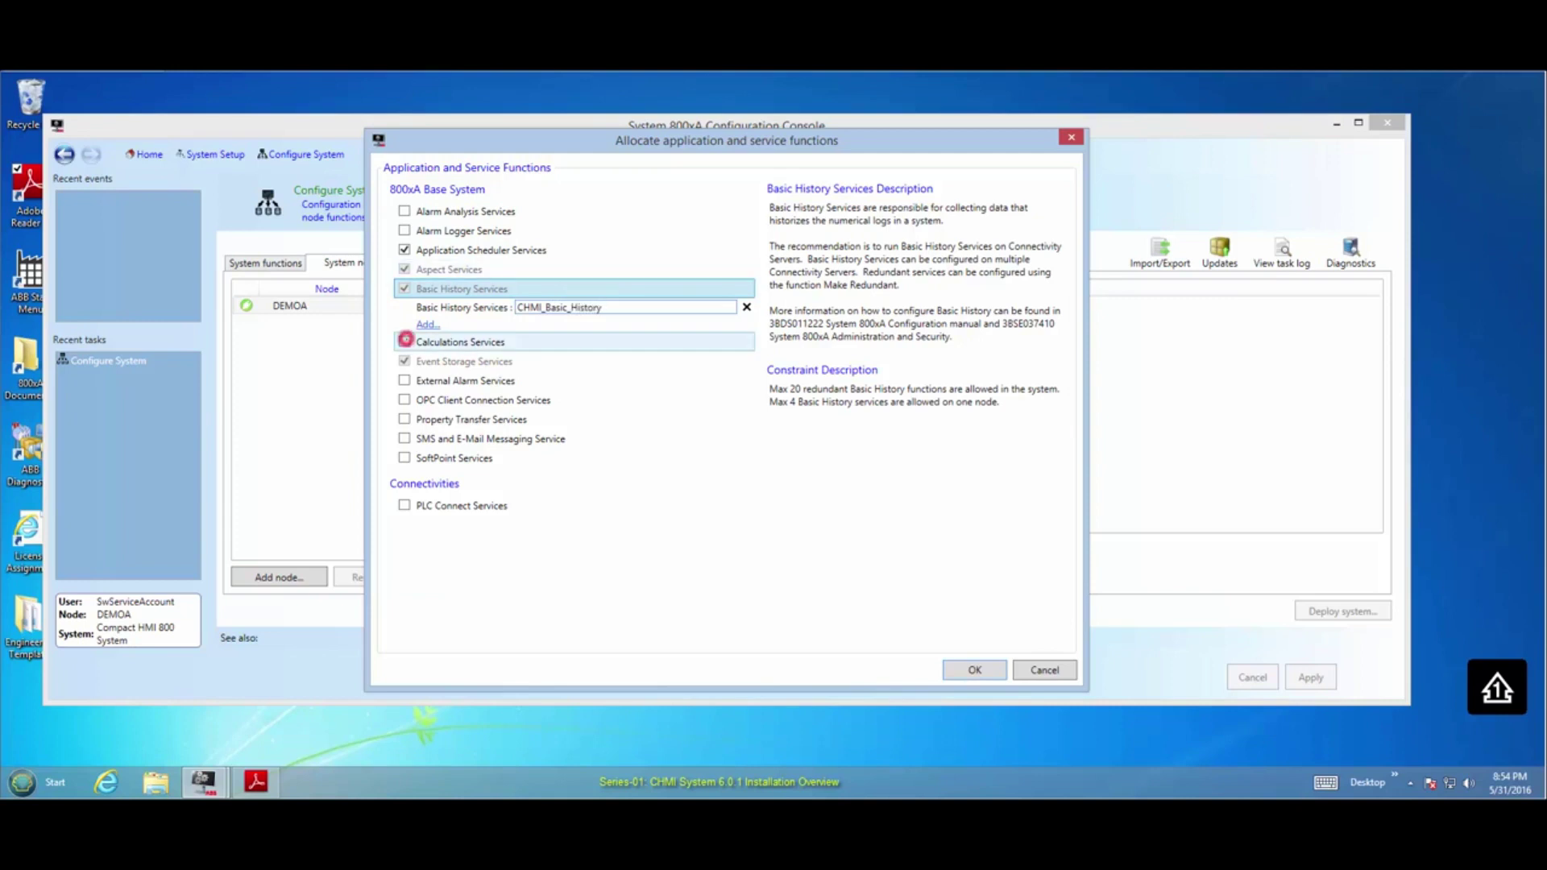
# Add Calculations, SMS and E-Mail Messaging, SoftPoint and PLC Connect Services, and confirm
pyautogui.click(405, 341)
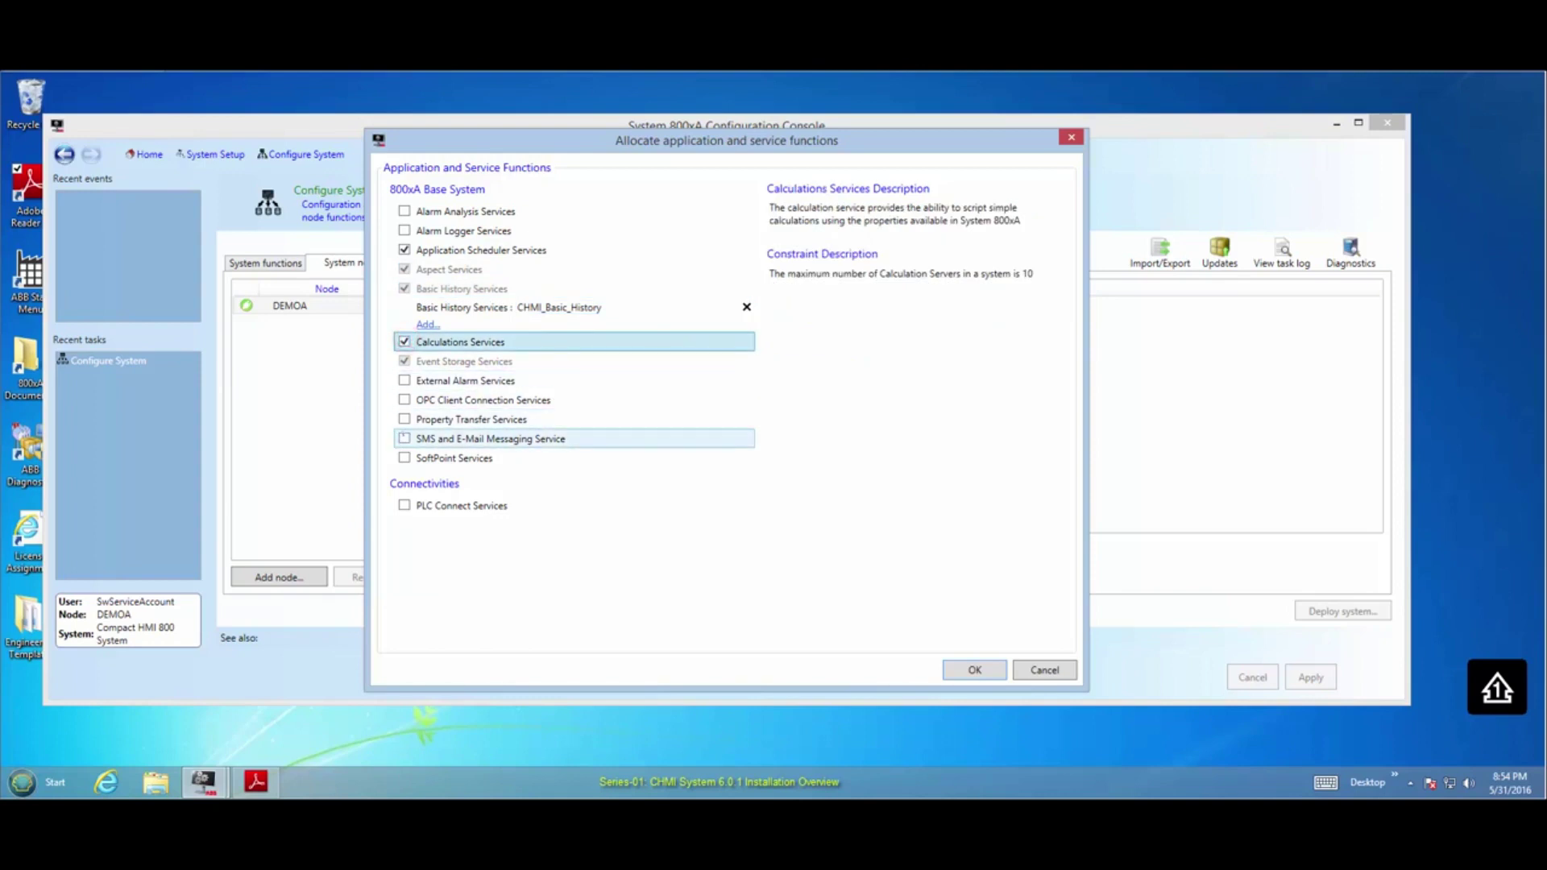
pyautogui.click(404, 439)
pyautogui.click(404, 458)
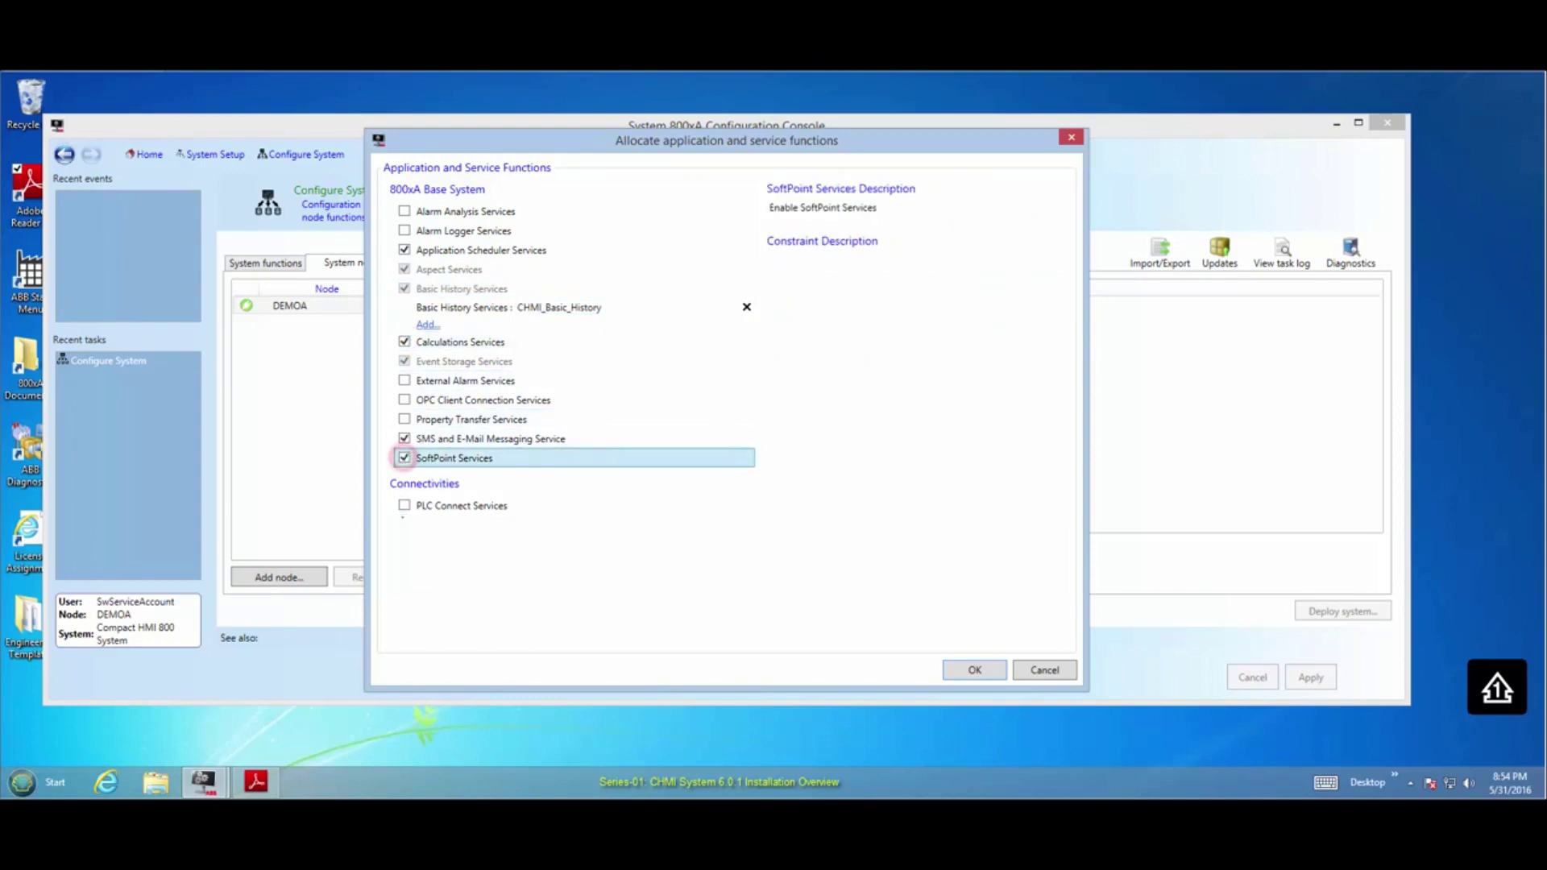
pyautogui.click(405, 505)
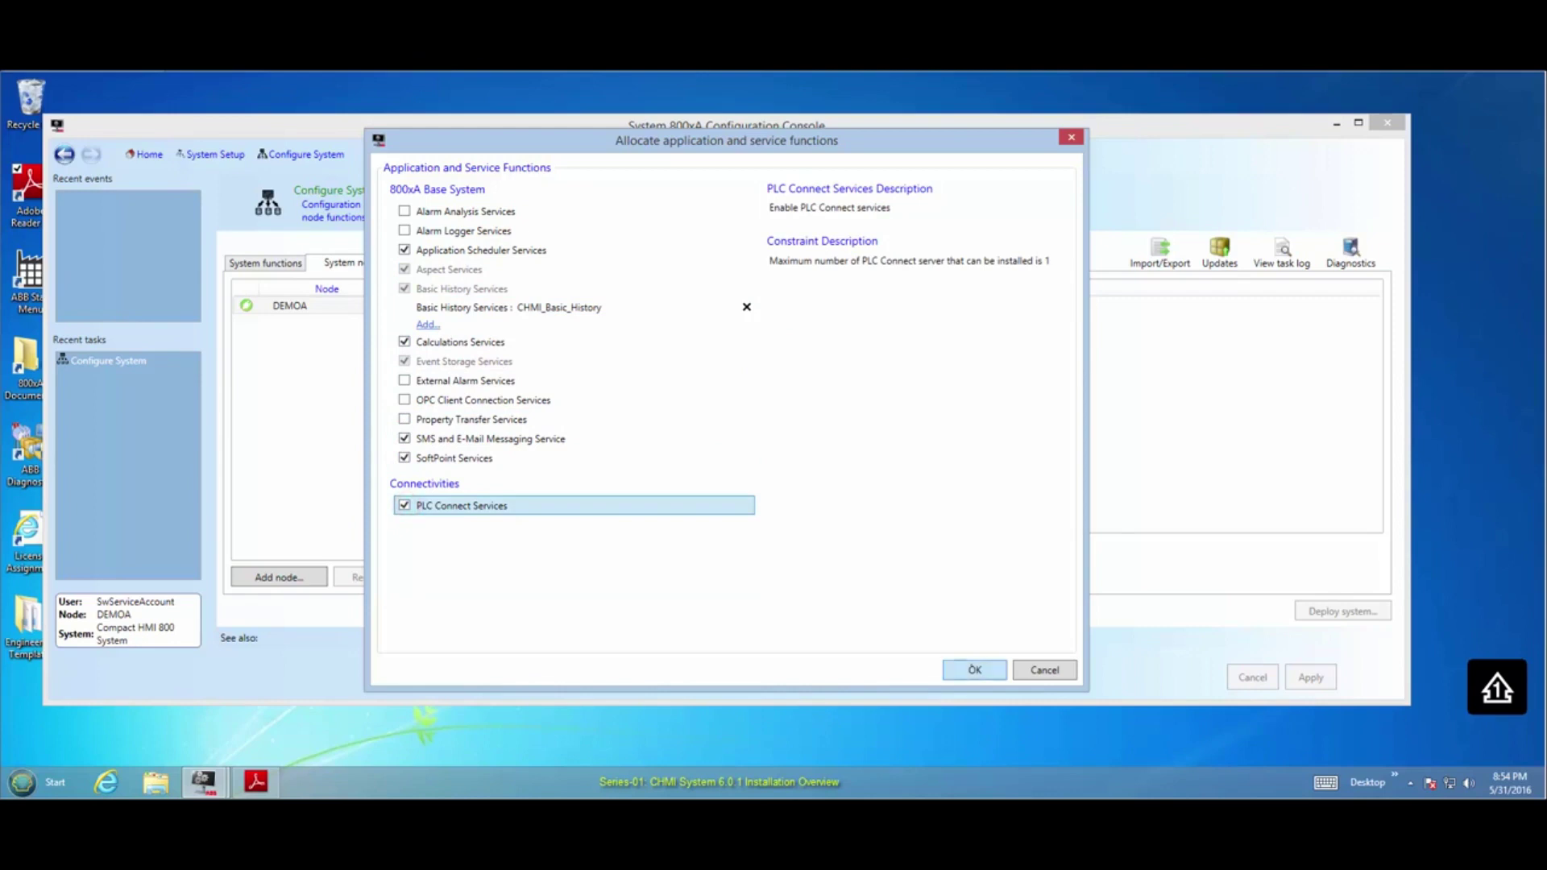
pyautogui.click(973, 669)
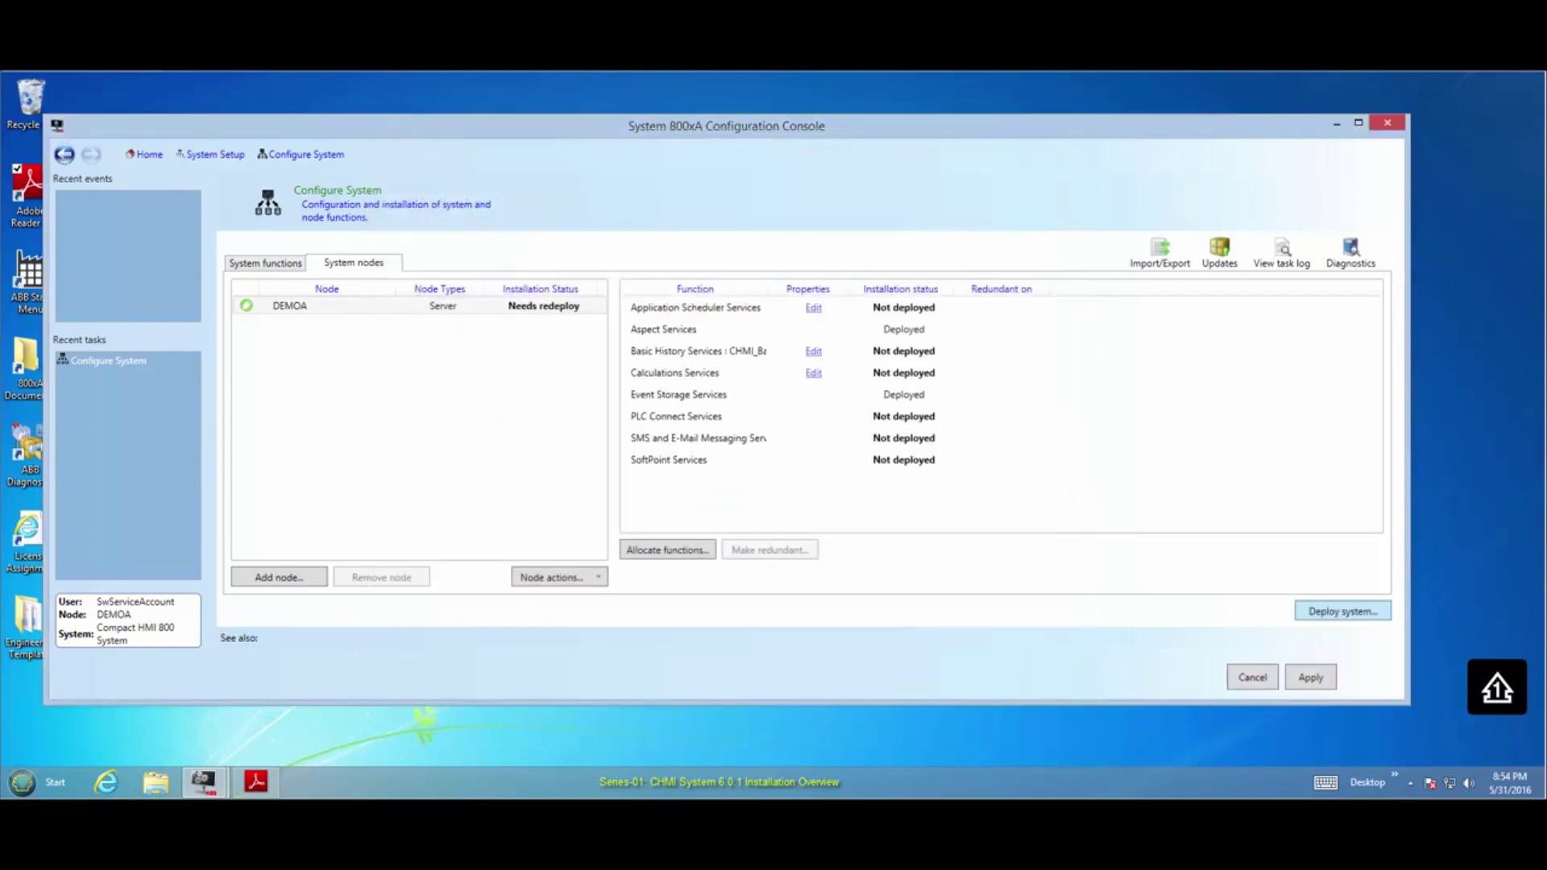
# Deploy the pending changes to DEMOA and confirm PLC Connect and SoftPoint Services show Deployed
pyautogui.click(1346, 611)
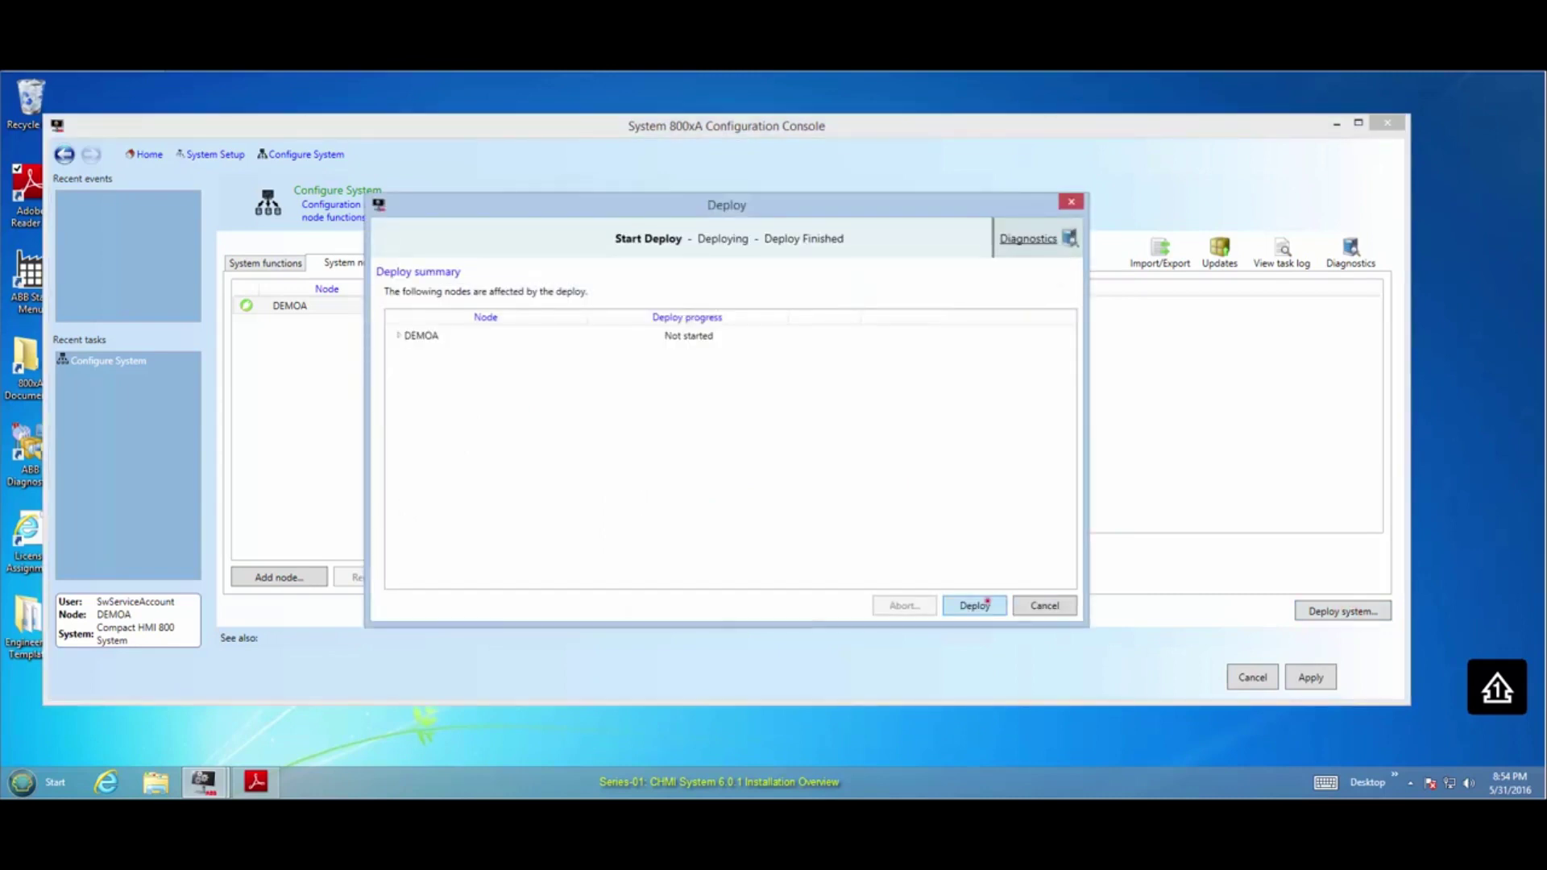
pyautogui.click(985, 602)
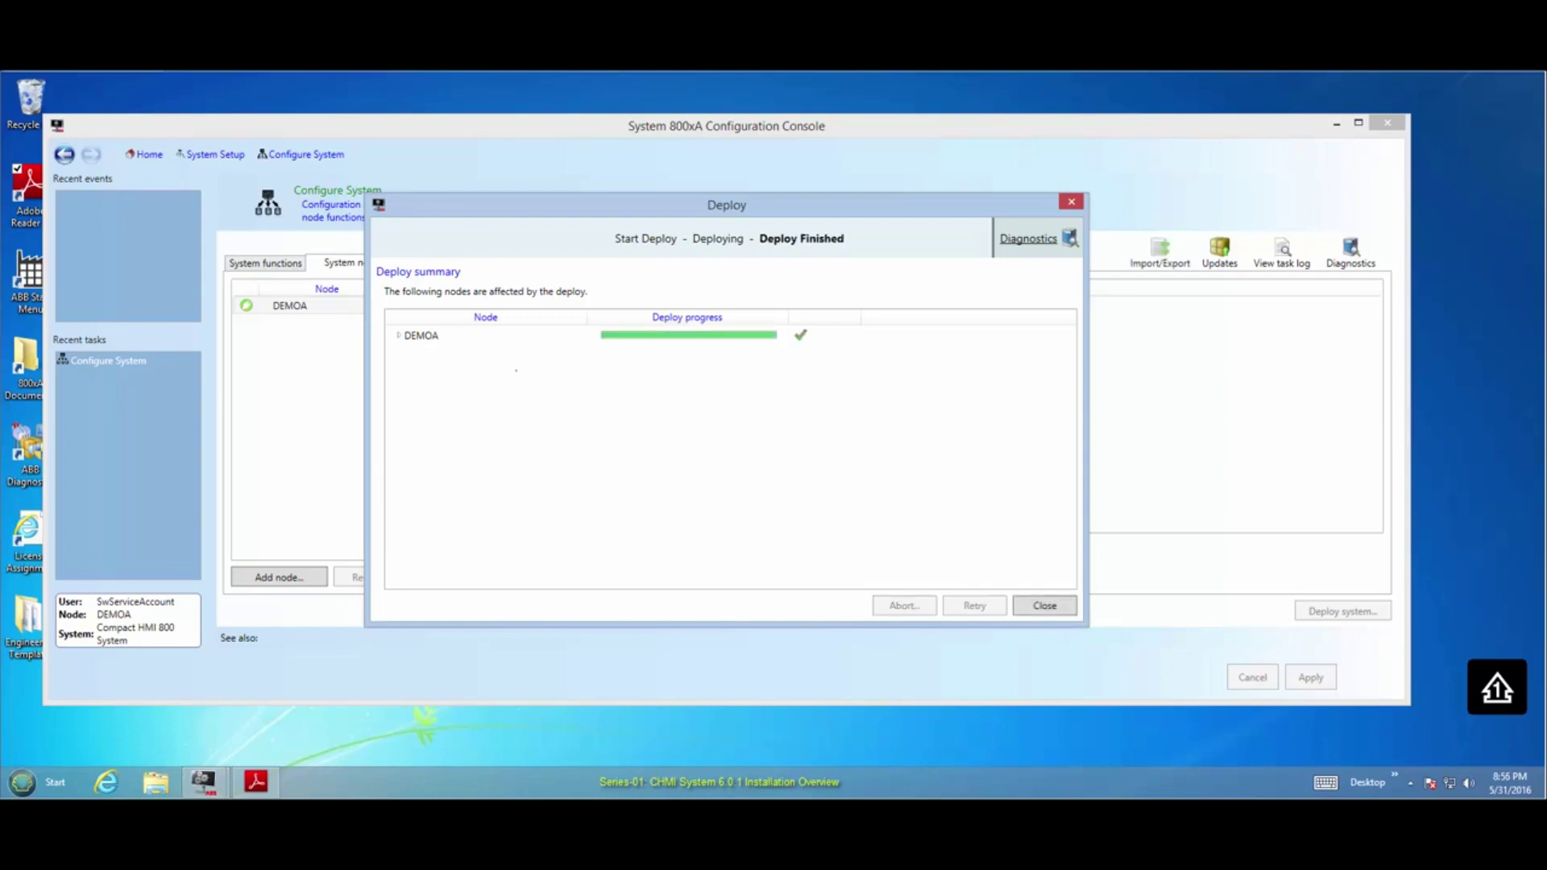
pyautogui.click(398, 335)
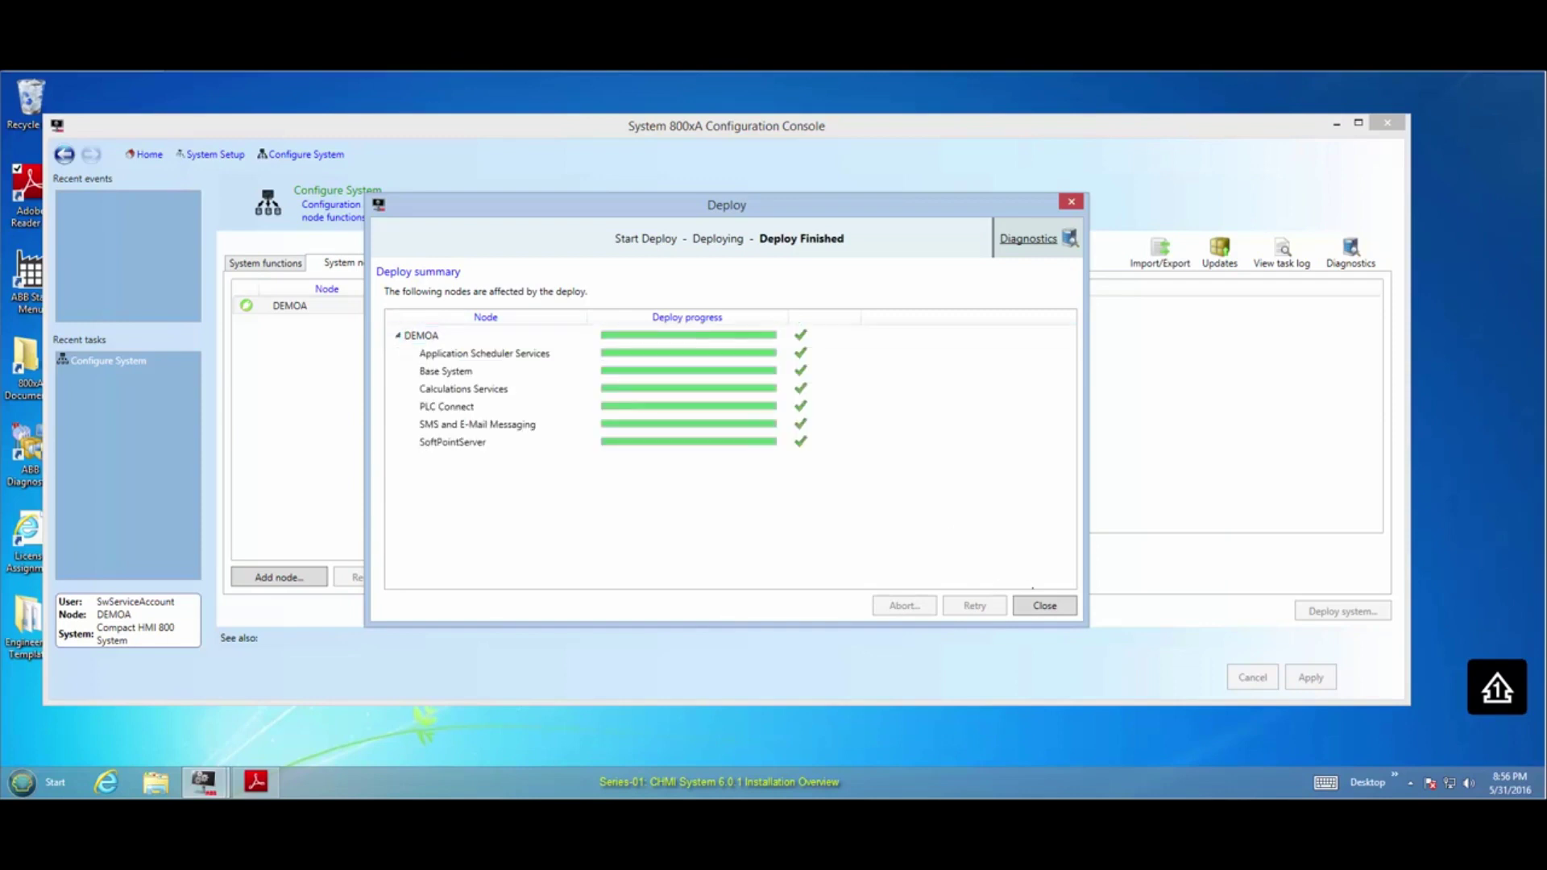
pyautogui.click(1043, 605)
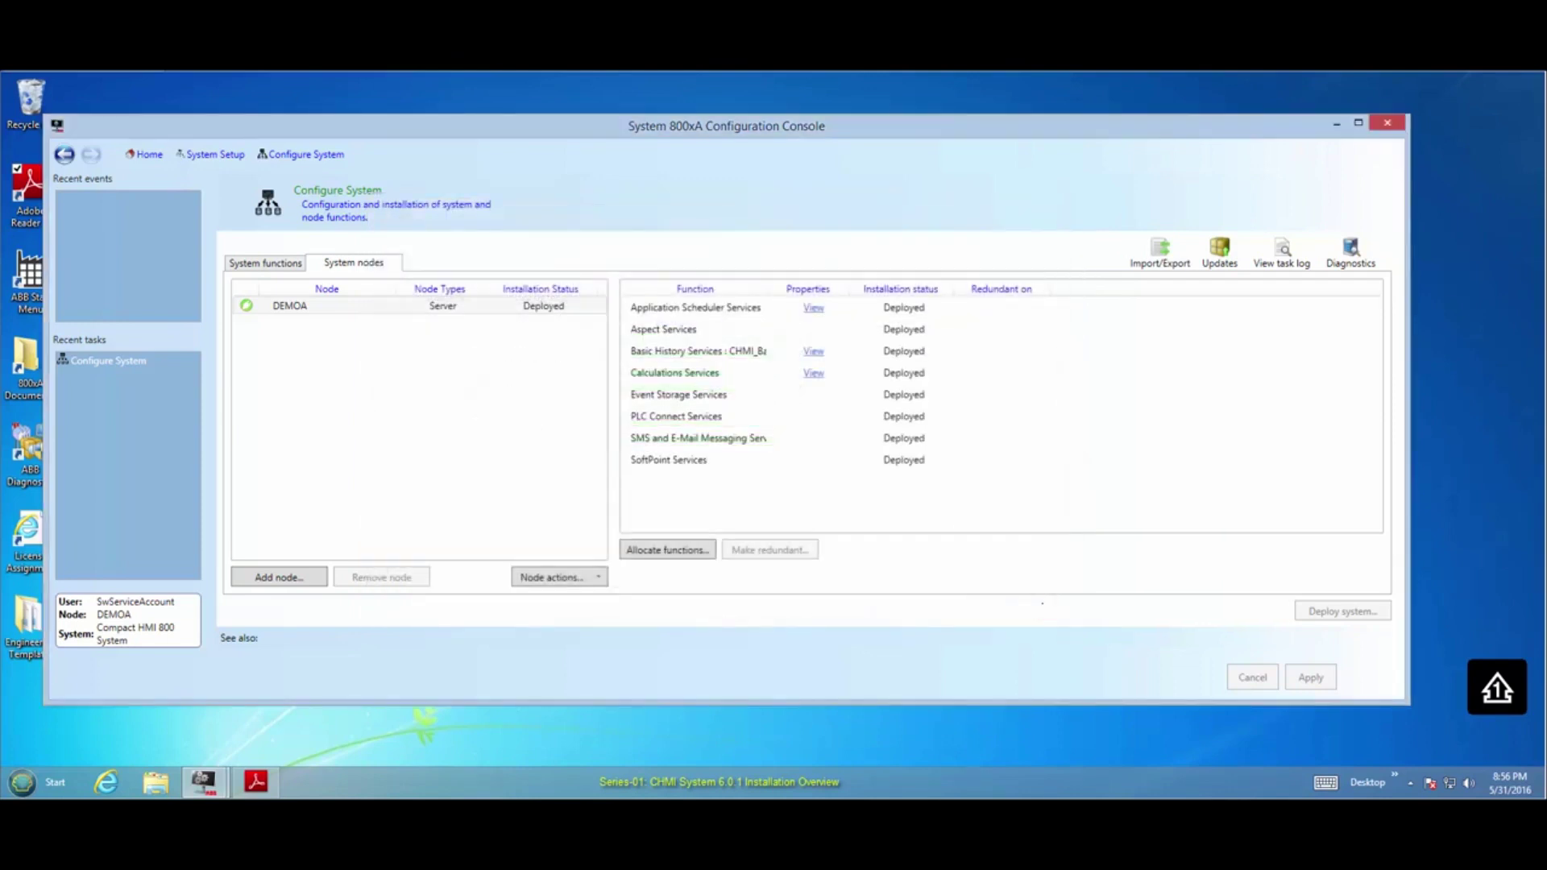